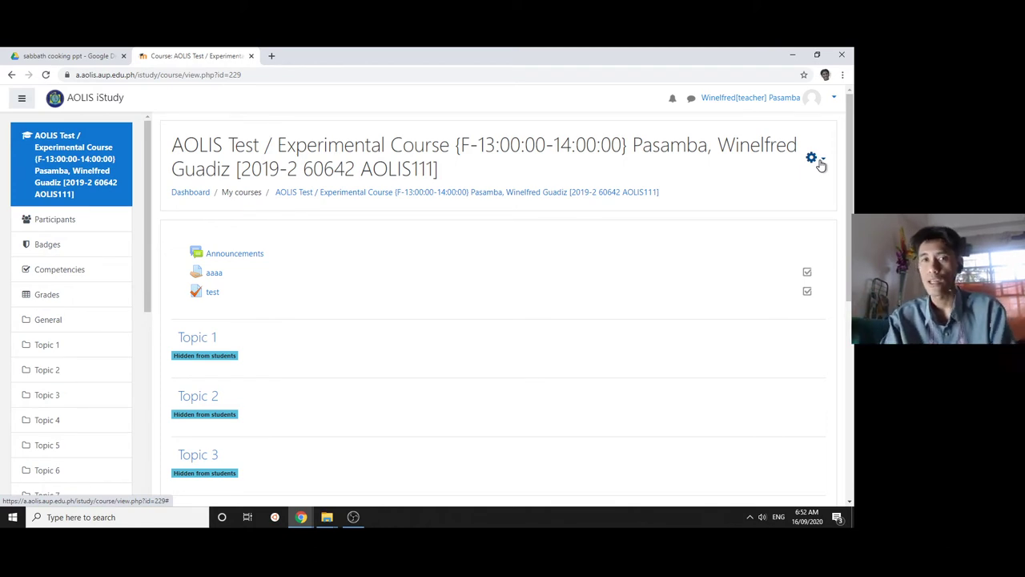
Step: Turn editing on and start a URL resource named 'The Sabbath Cooking Presentation'
click(818, 160)
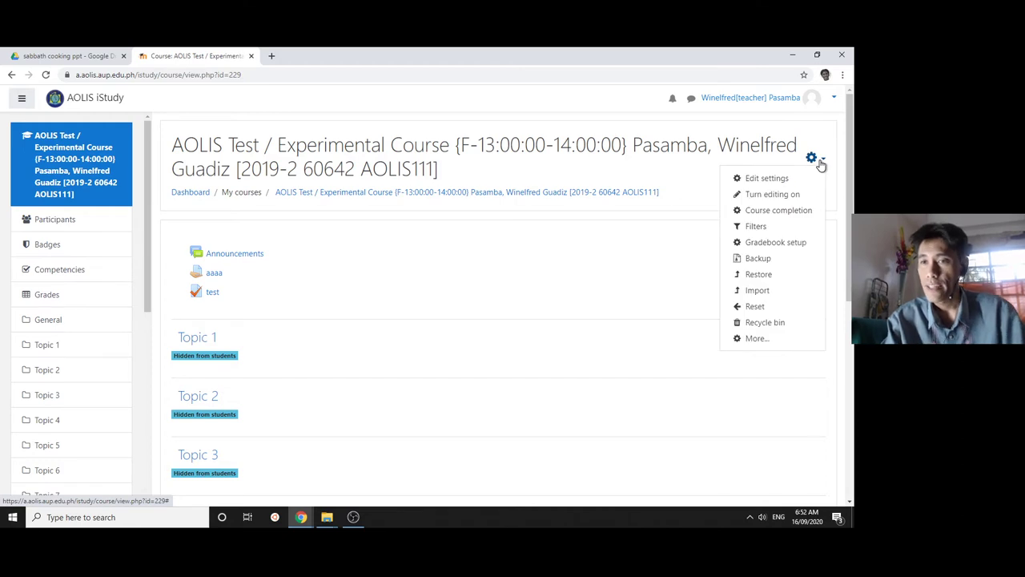
click(785, 195)
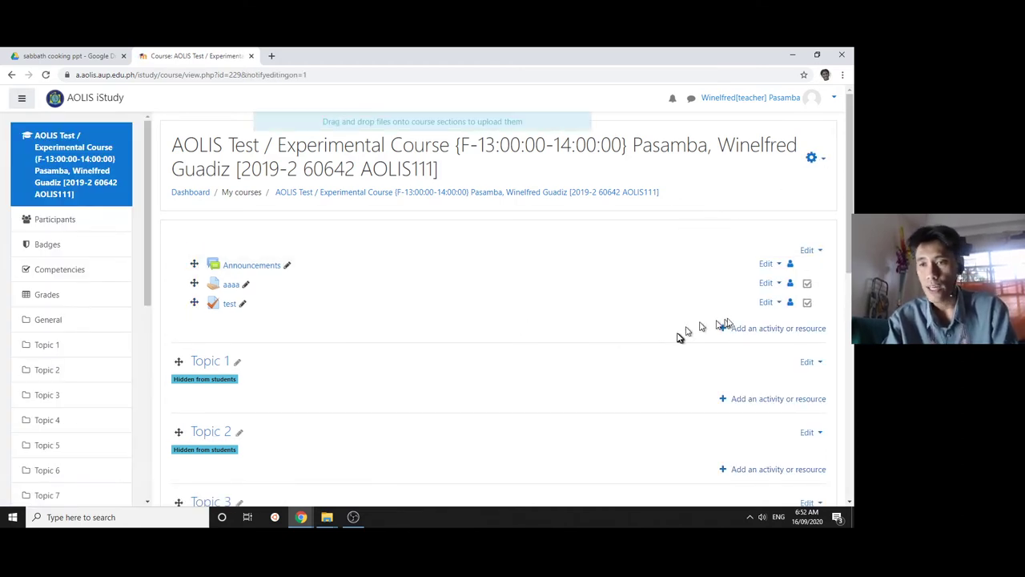
click(750, 328)
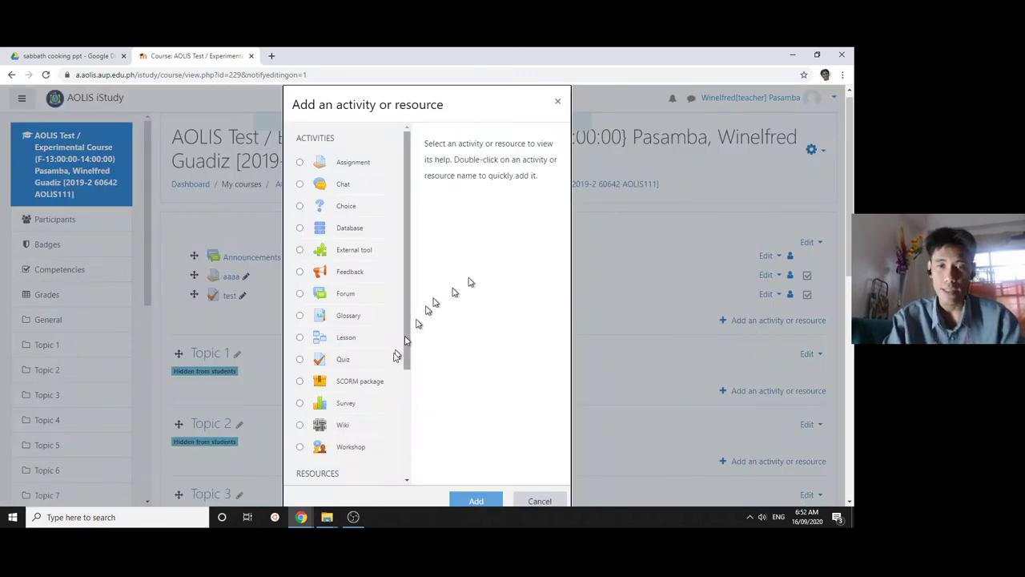
scroll(392, 373, down, 3)
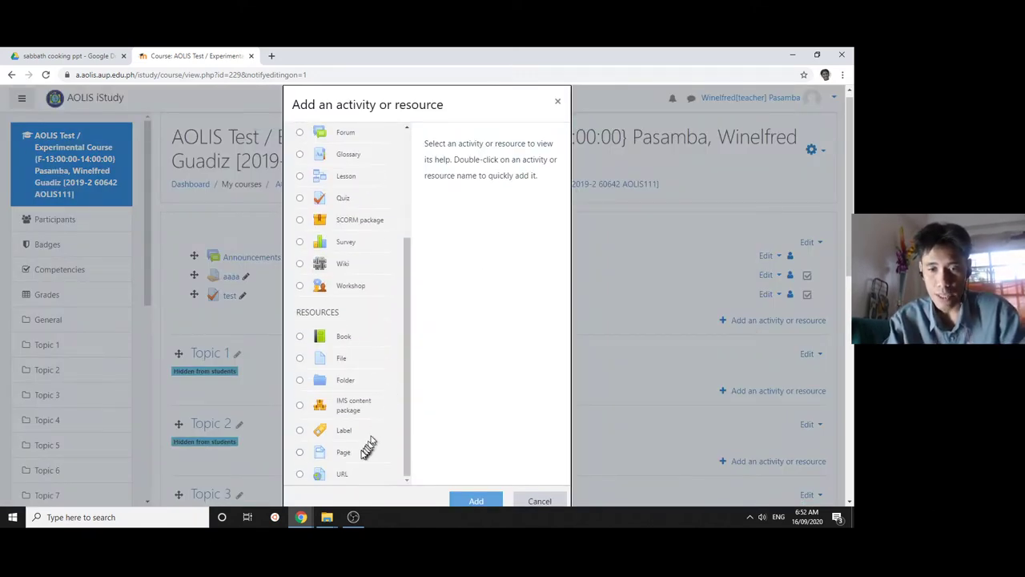
click(301, 474)
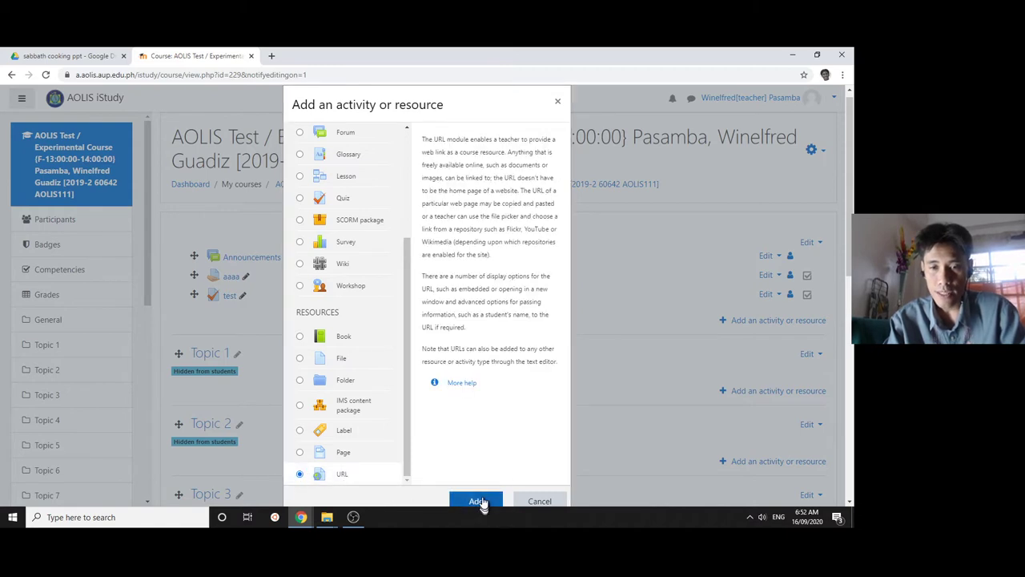
click(475, 503)
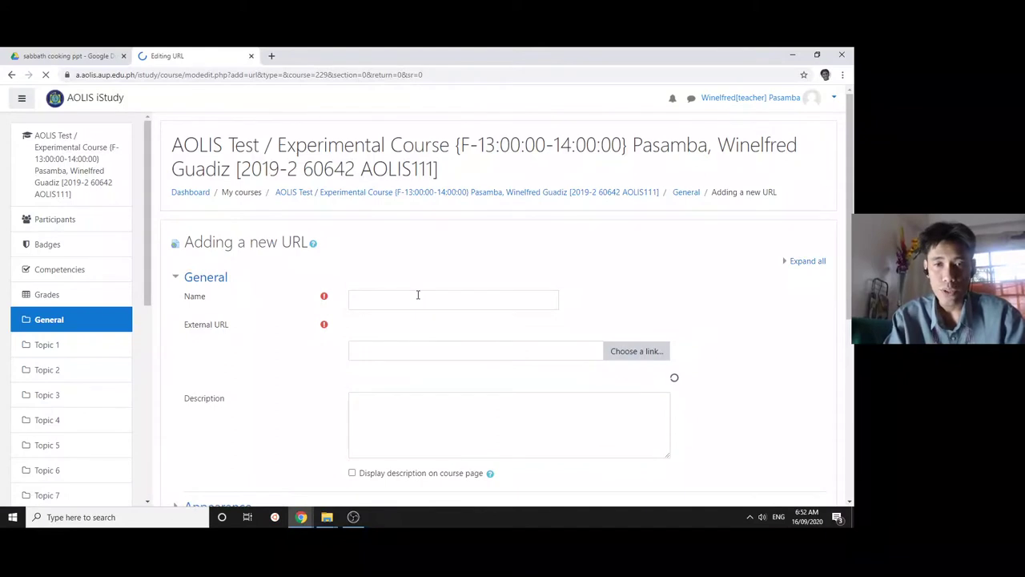
click(418, 295)
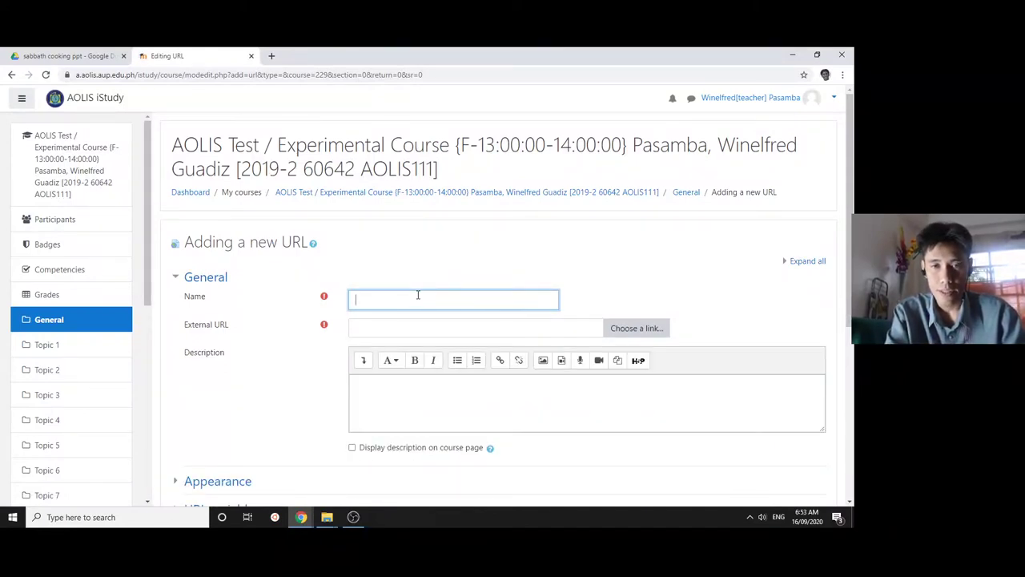
text(The Sabbath Cooking Presentation)
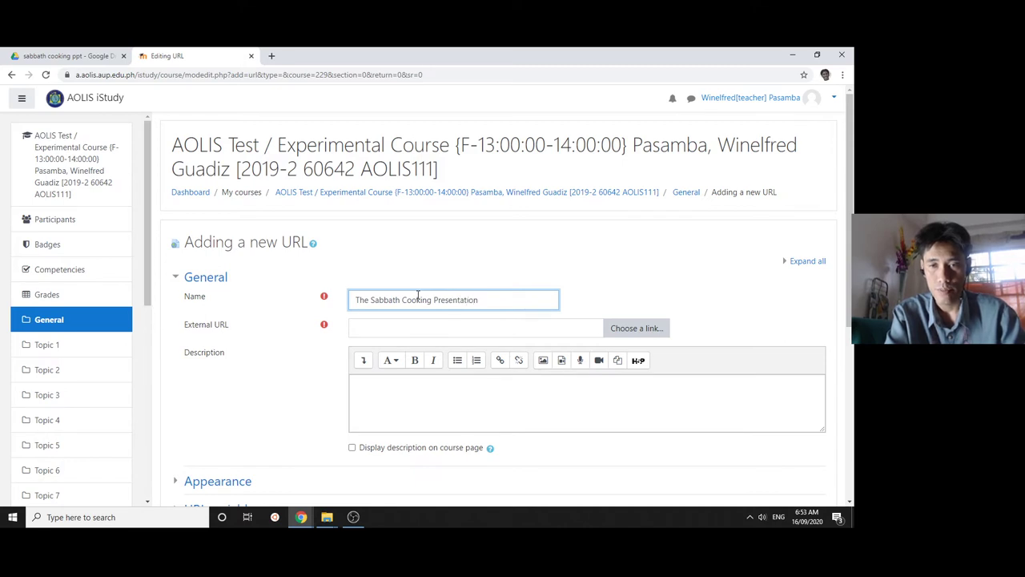
Step: Select the URL form's External URL field and check the form
click(384, 333)
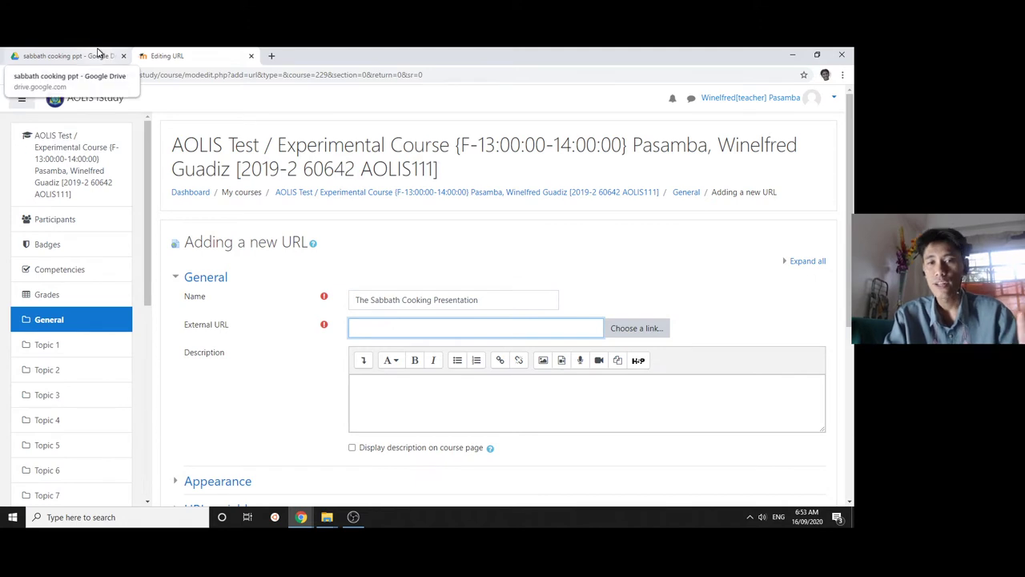
scroll(405, 358, down, 2)
scroll(320, 252, up, 2)
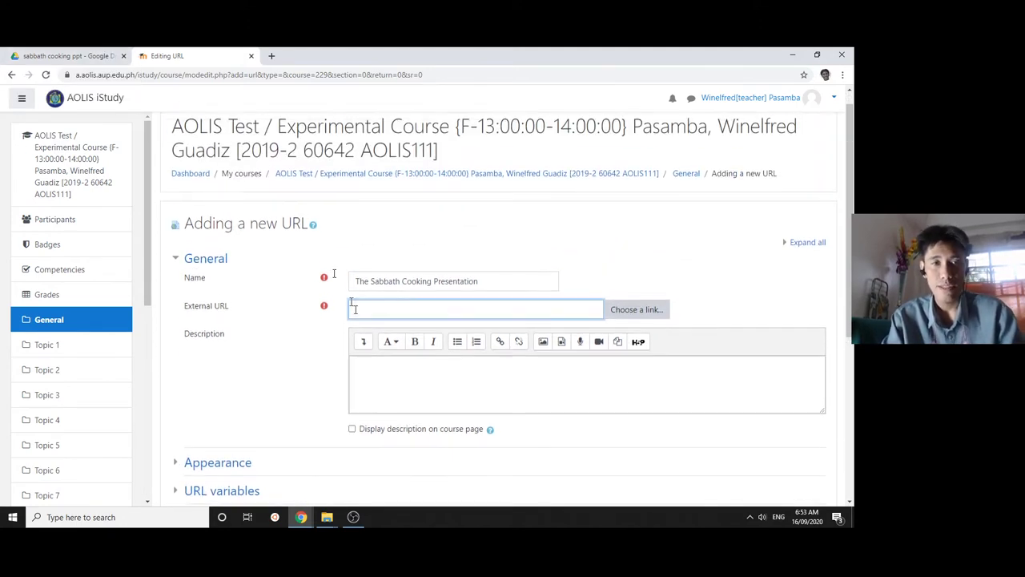
Step: Remove Sabbath Cooking.pptx from the sabbath cooking ppt Drive folder
click(48, 51)
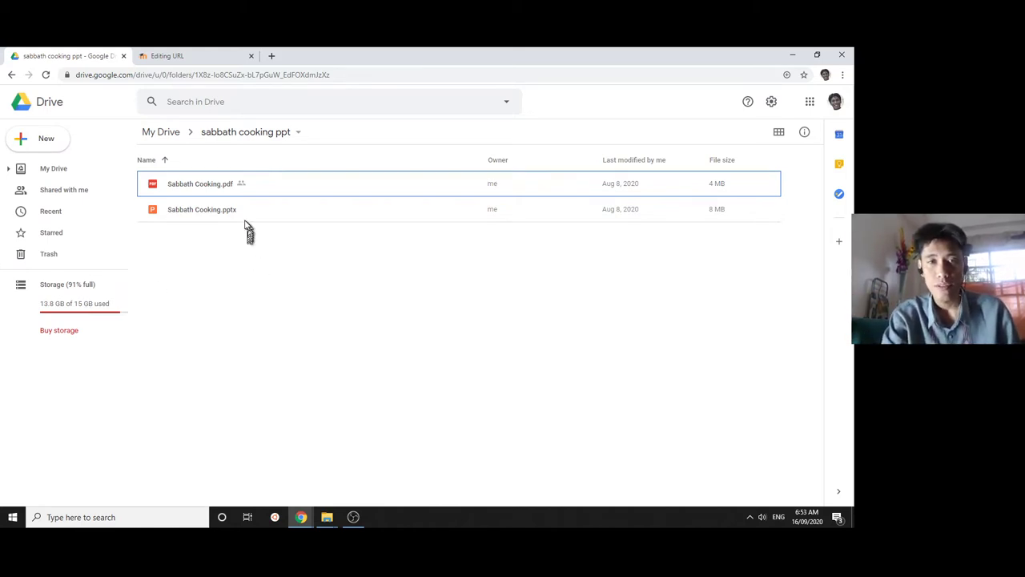
right_click(205, 212)
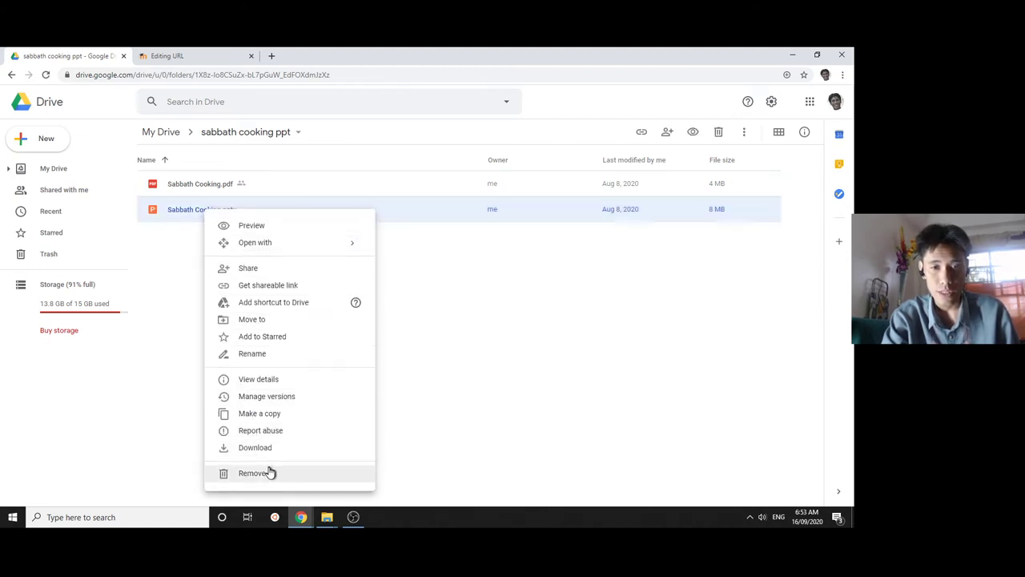
click(270, 473)
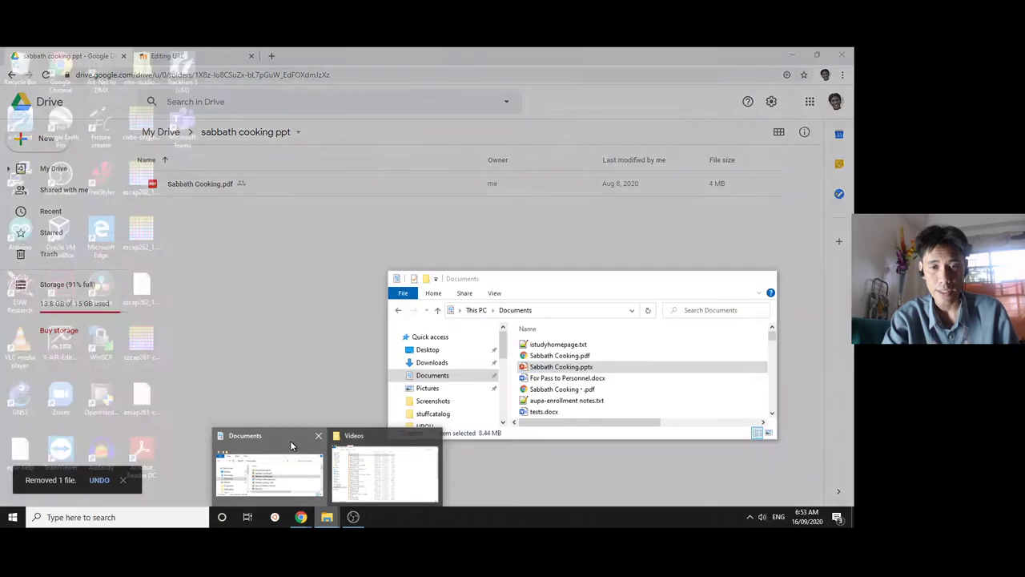
Step: Upload Sabbath Cooking.pptx from Documents back into the Drive folder by dragging it
mouse_move(327, 517)
click(290, 448)
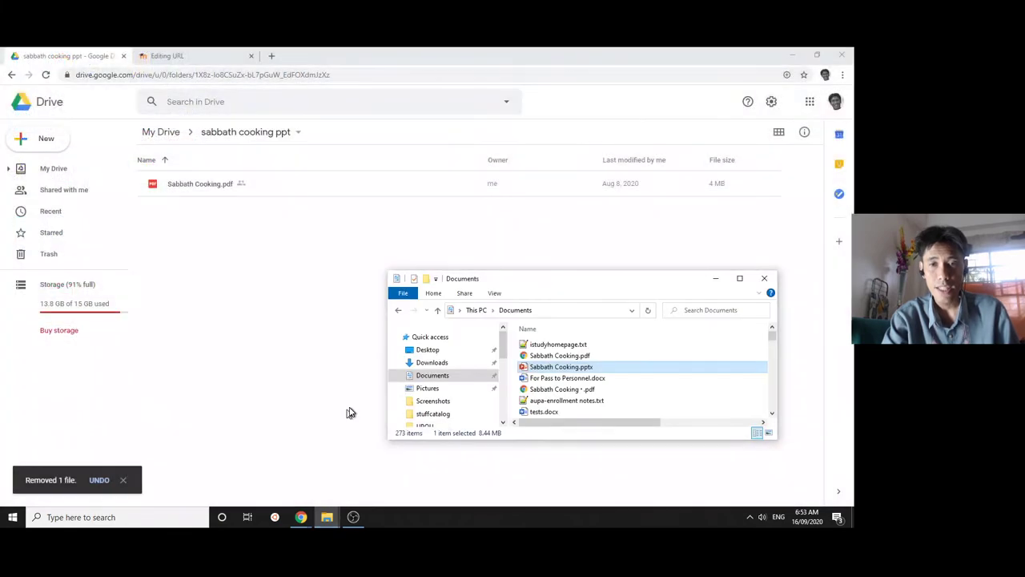
drag(544, 365, 222, 97)
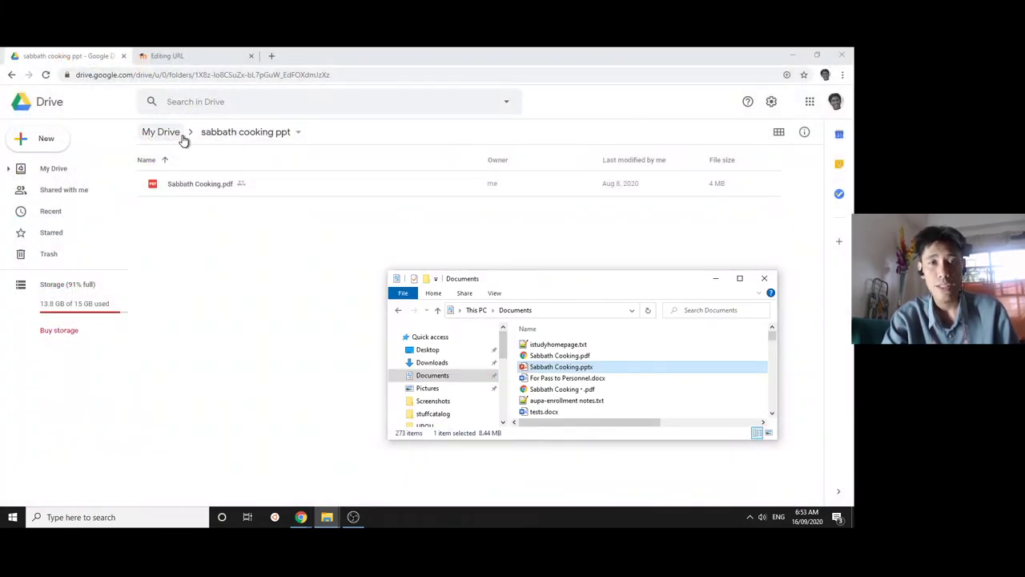
right_click(219, 249)
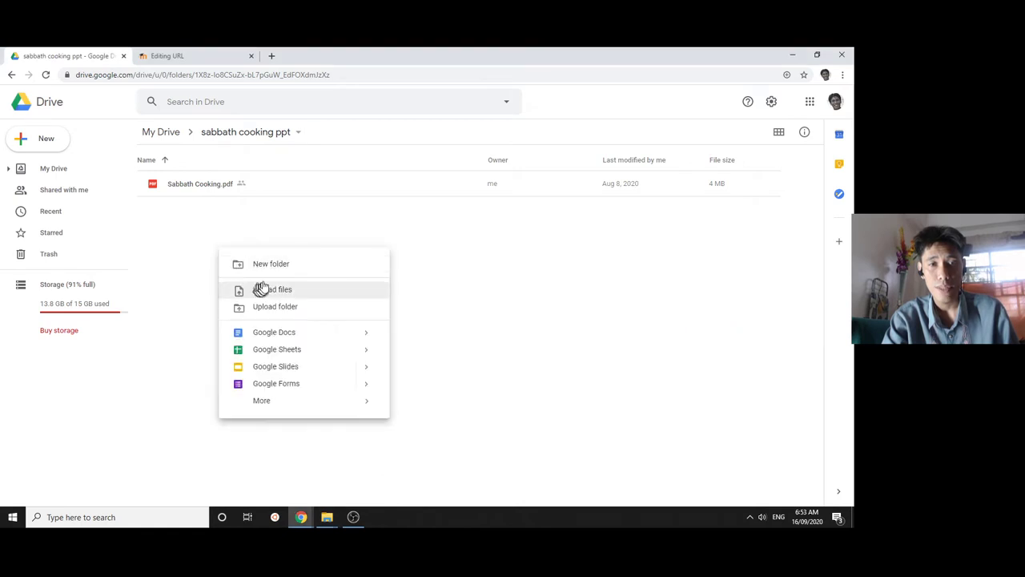
click(267, 232)
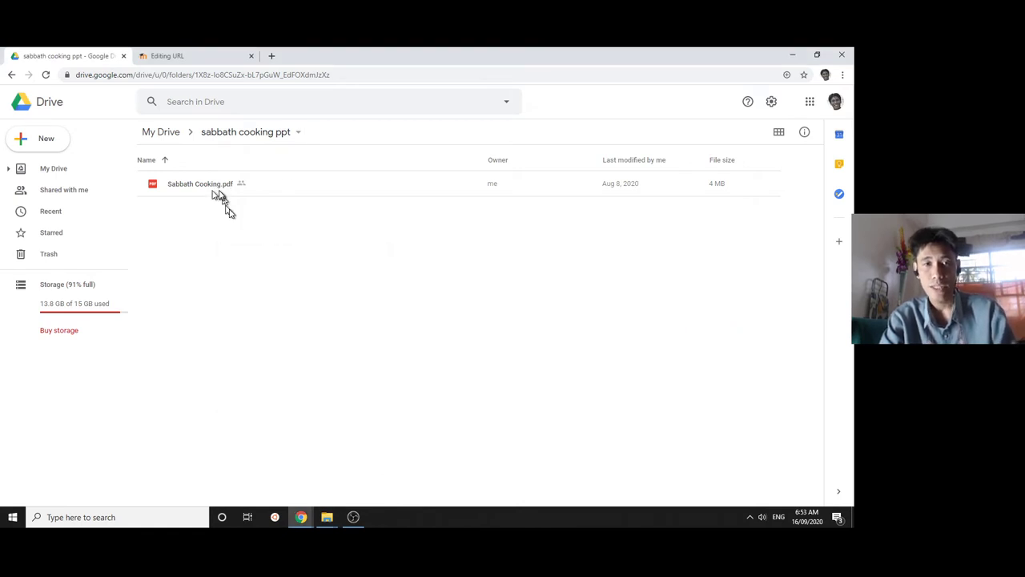
key(alt+Tab)
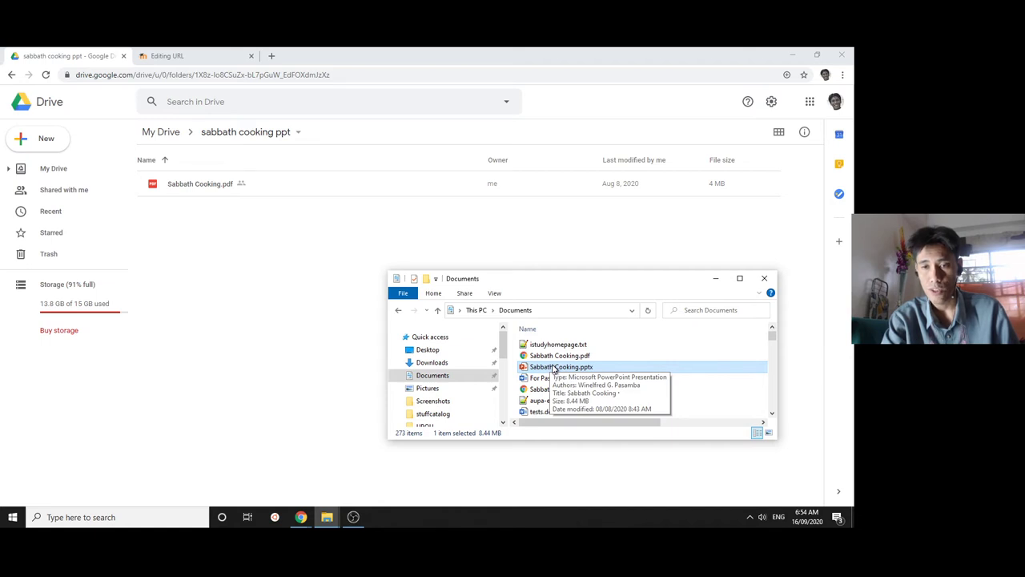
drag(552, 367, 328, 267)
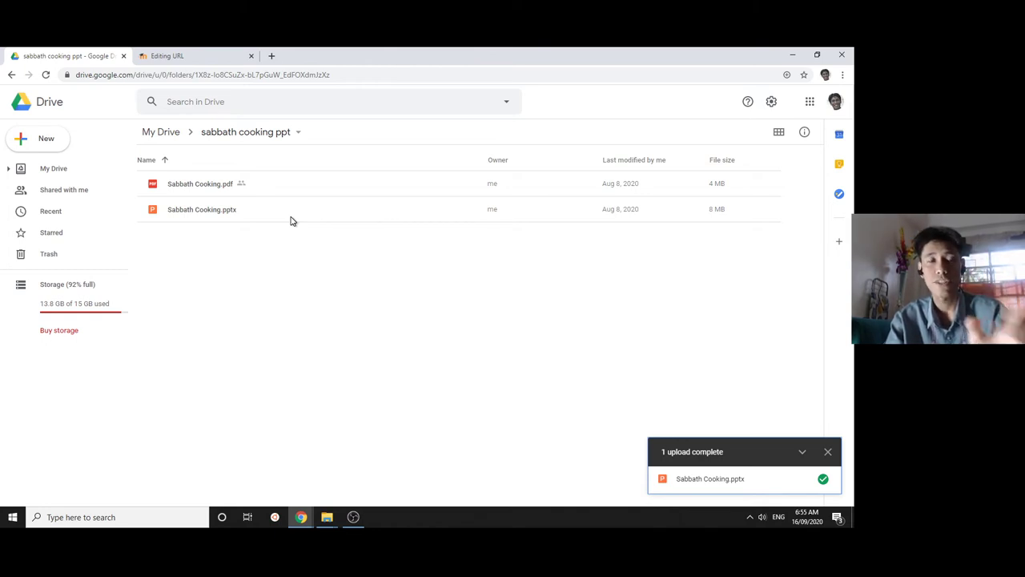
Step: Share Sabbath Cooking.pptx so anyone with the link can view it
right_click(291, 221)
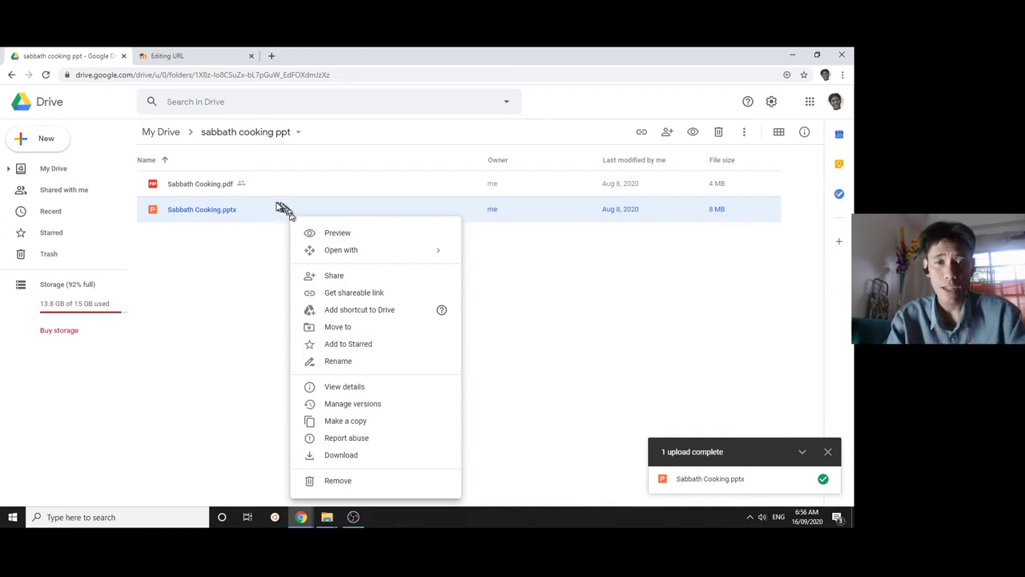
right_click(273, 213)
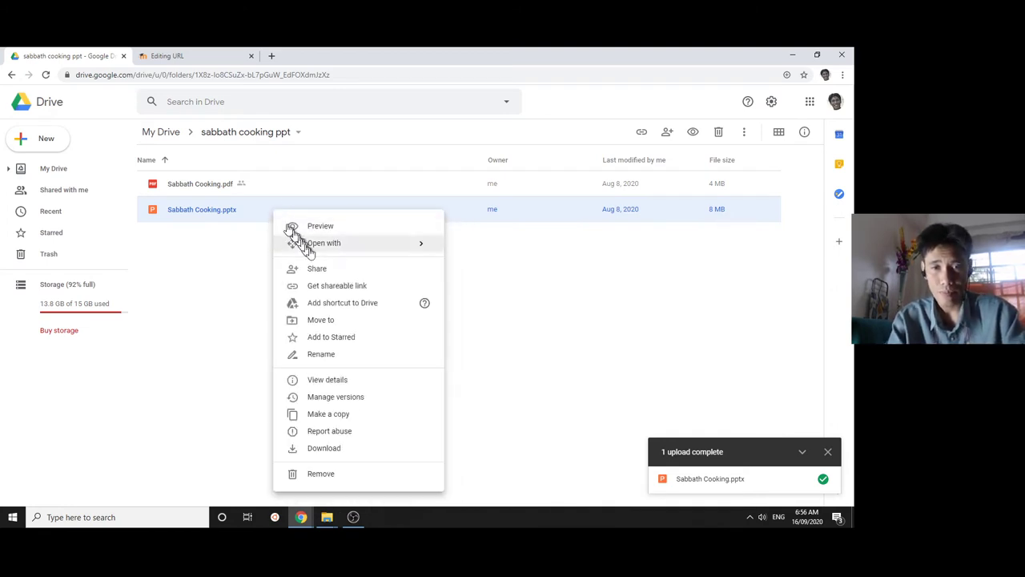
click(347, 288)
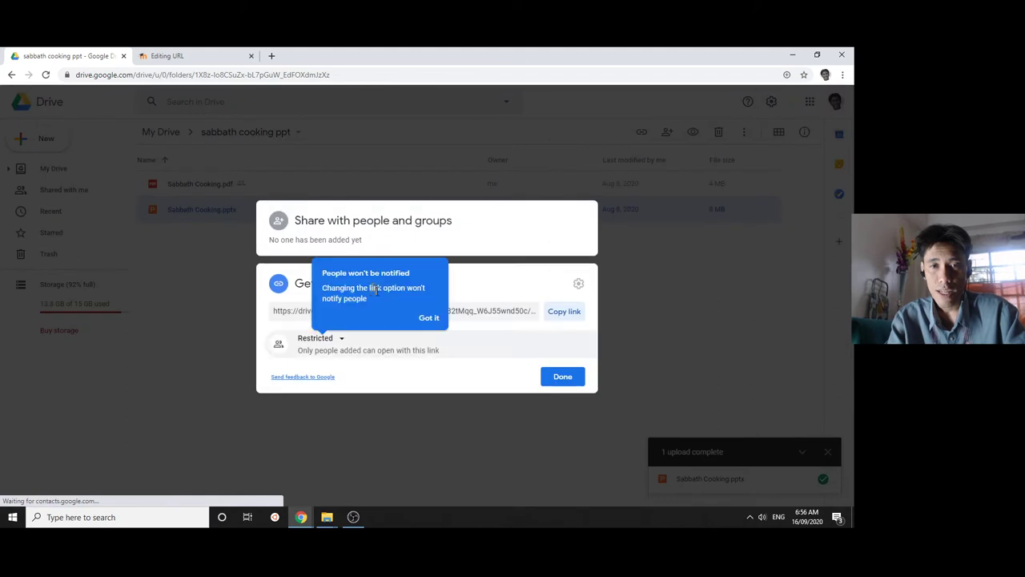
click(551, 312)
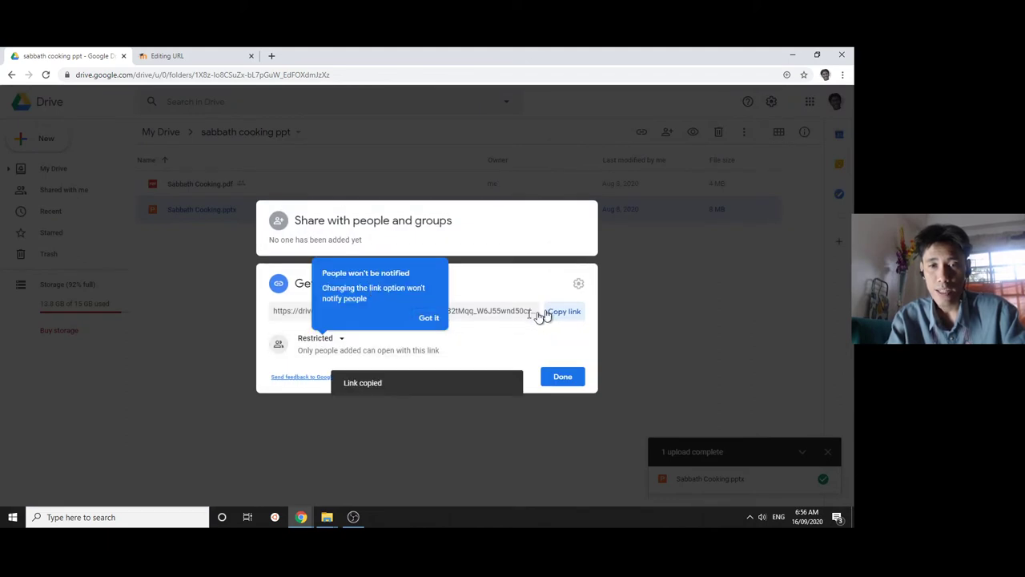
click(342, 339)
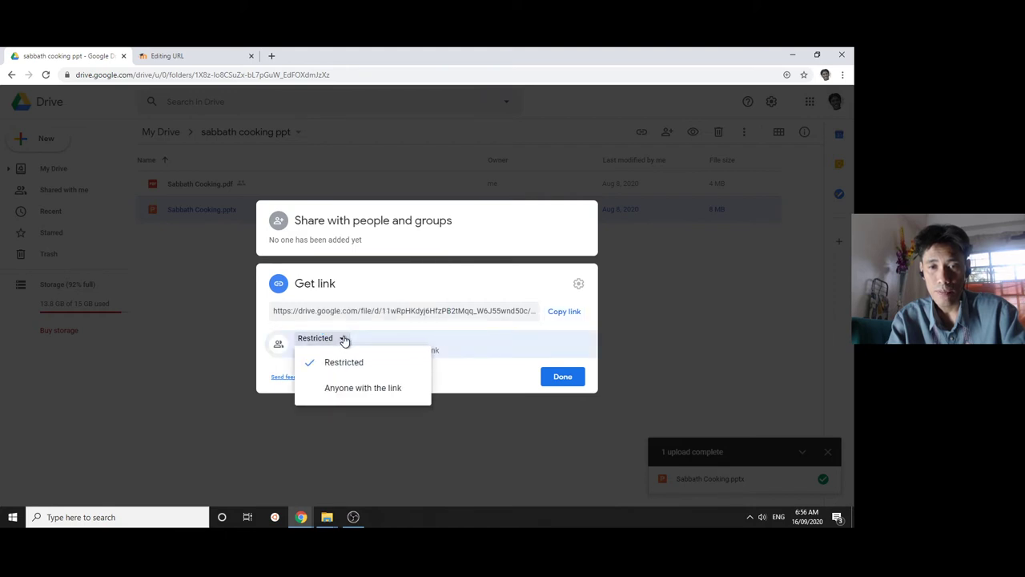
click(391, 389)
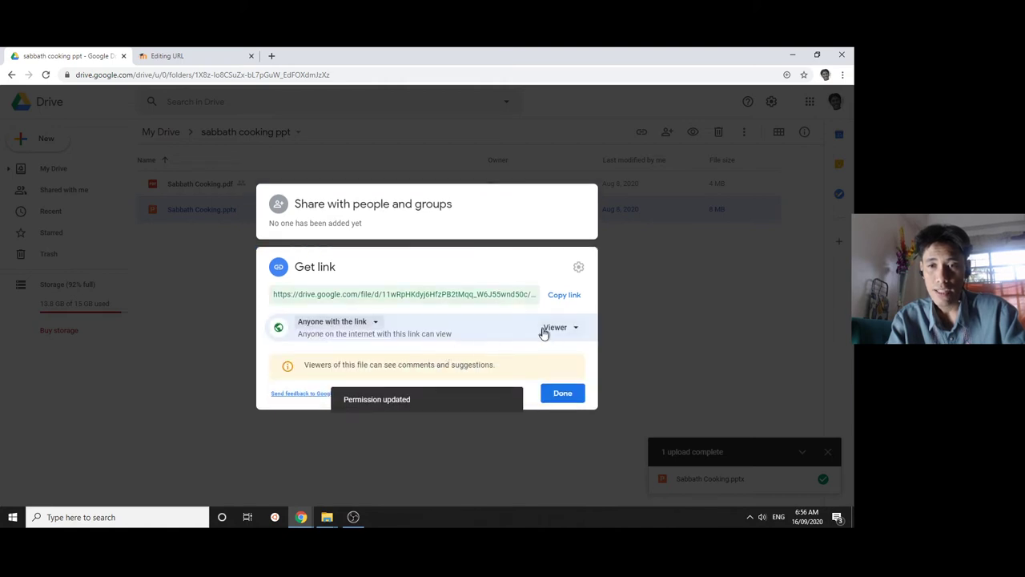
click(557, 328)
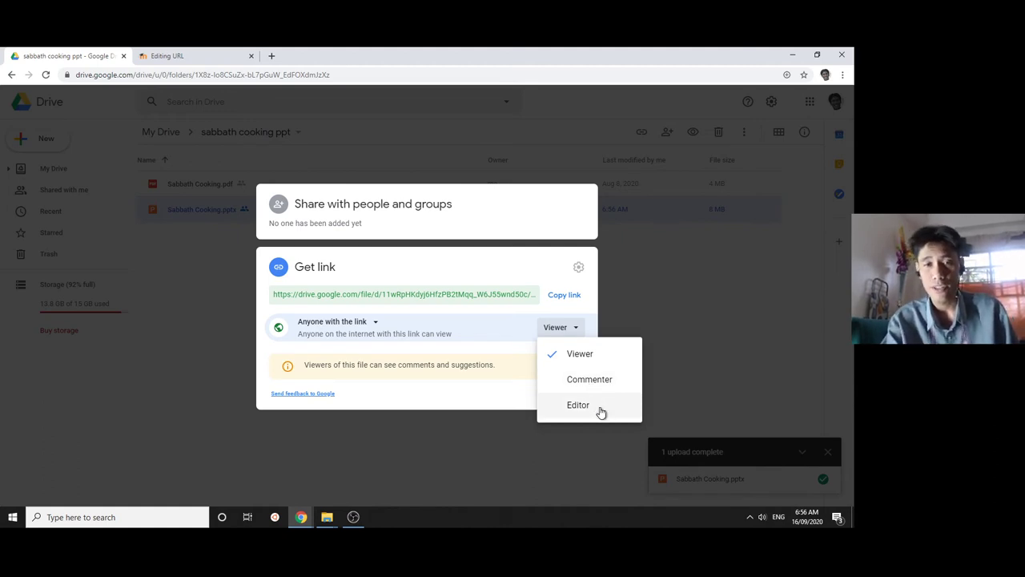
click(600, 408)
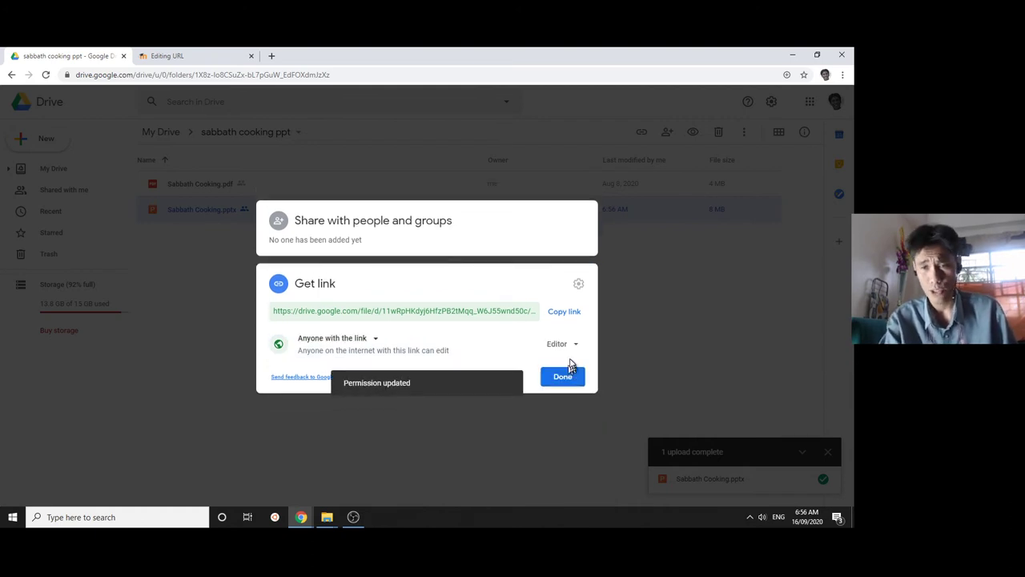
click(570, 348)
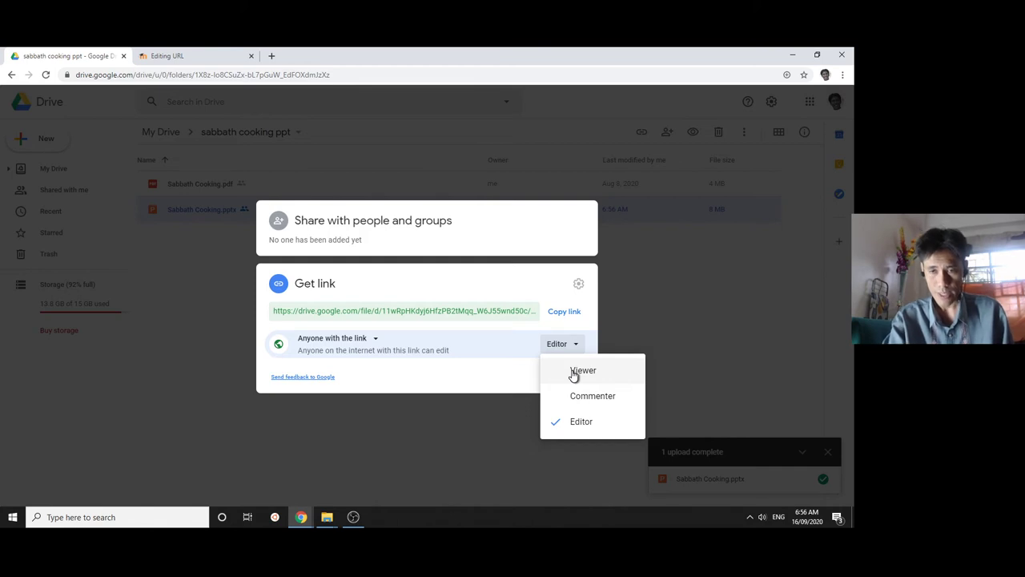
click(574, 373)
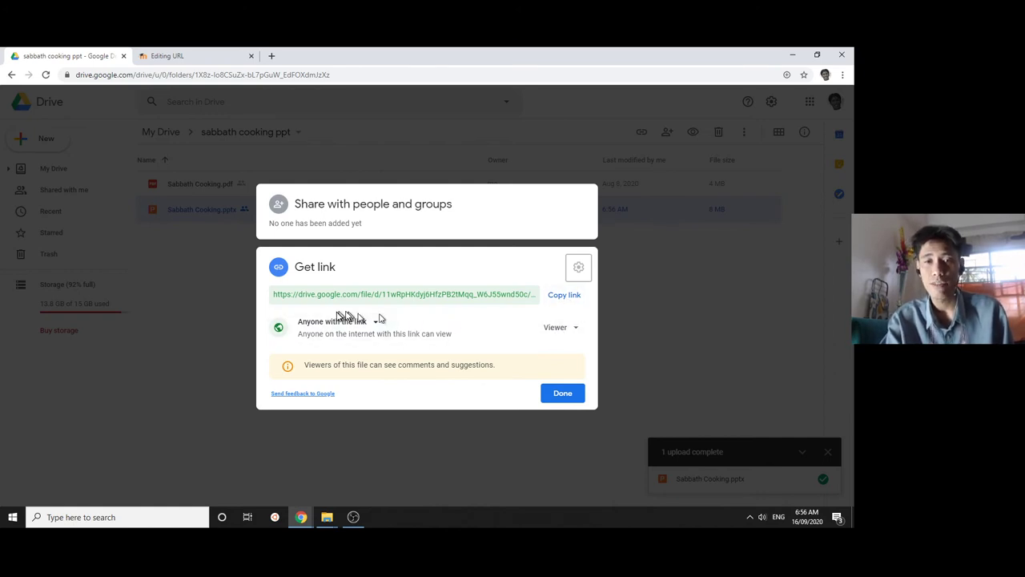
Step: Copy the presentation's shareable link and close the sharing settings
click(360, 328)
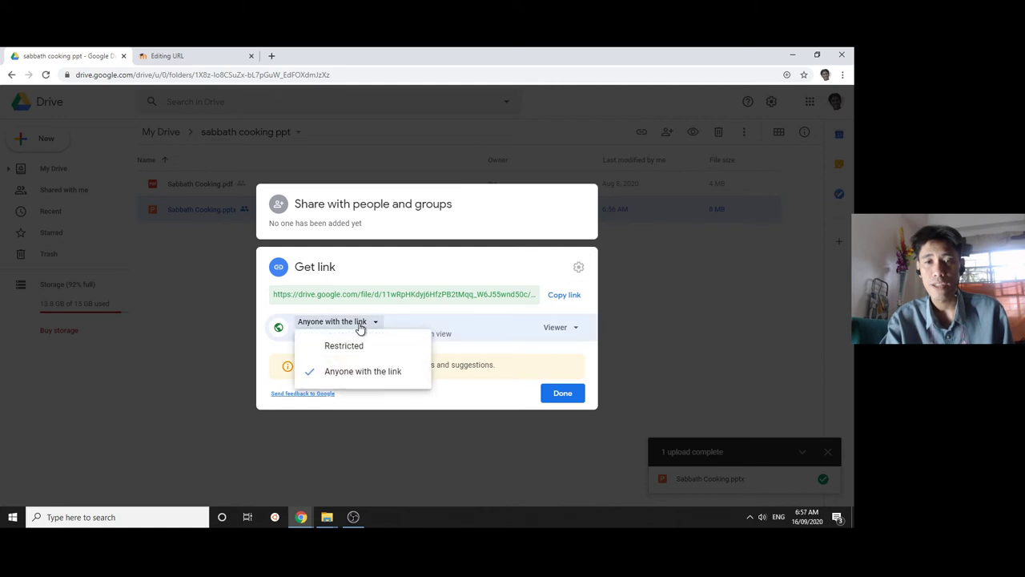
click(476, 322)
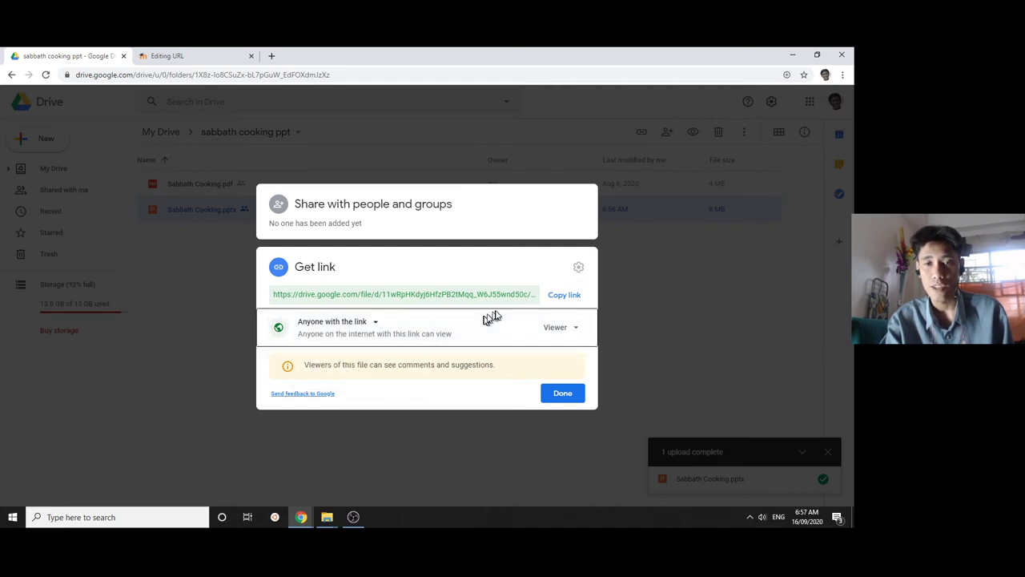
click(561, 296)
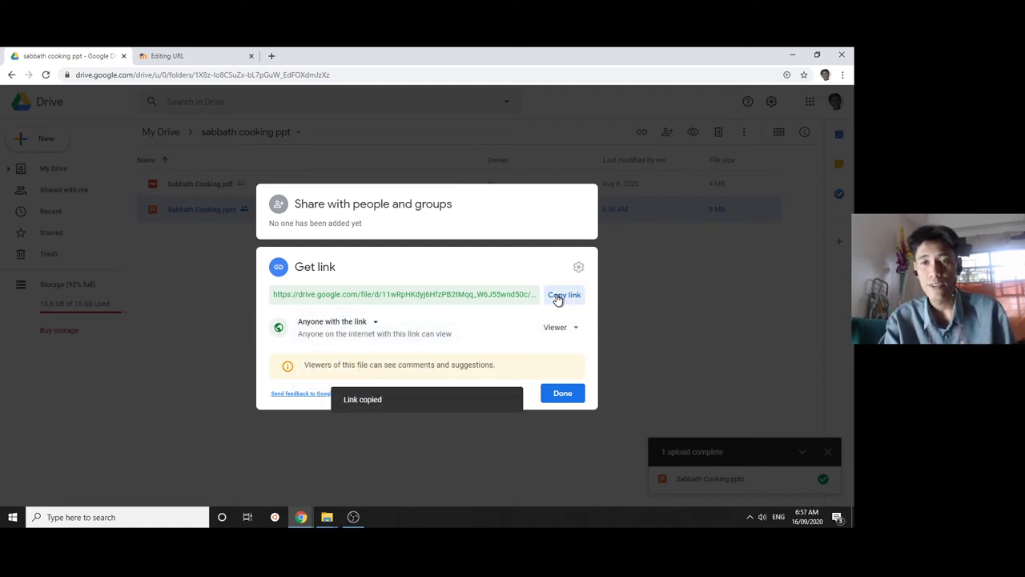
click(561, 393)
Step: Paste the Drive link as the External URL and save the resource to the course
click(186, 58)
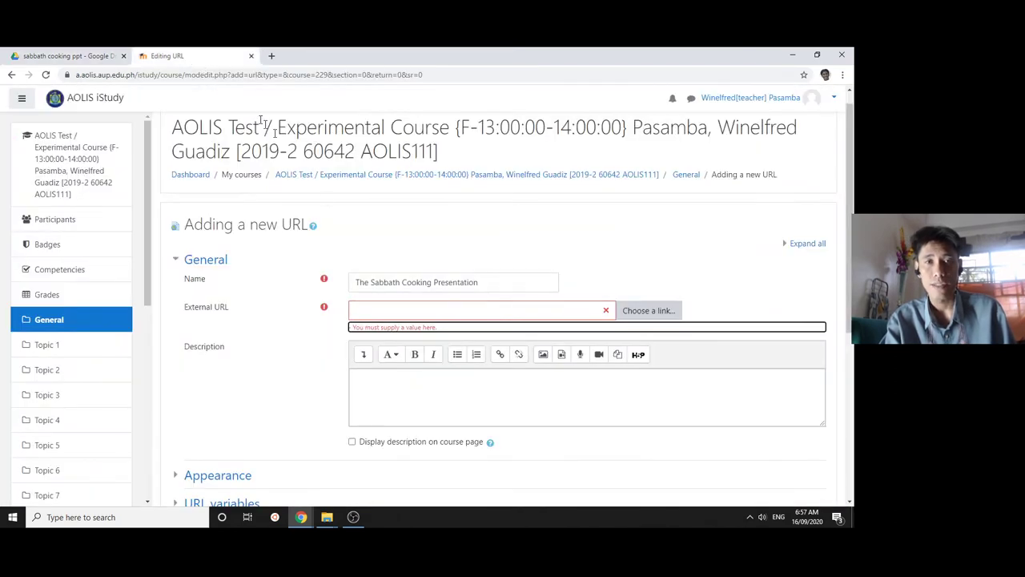
click(430, 312)
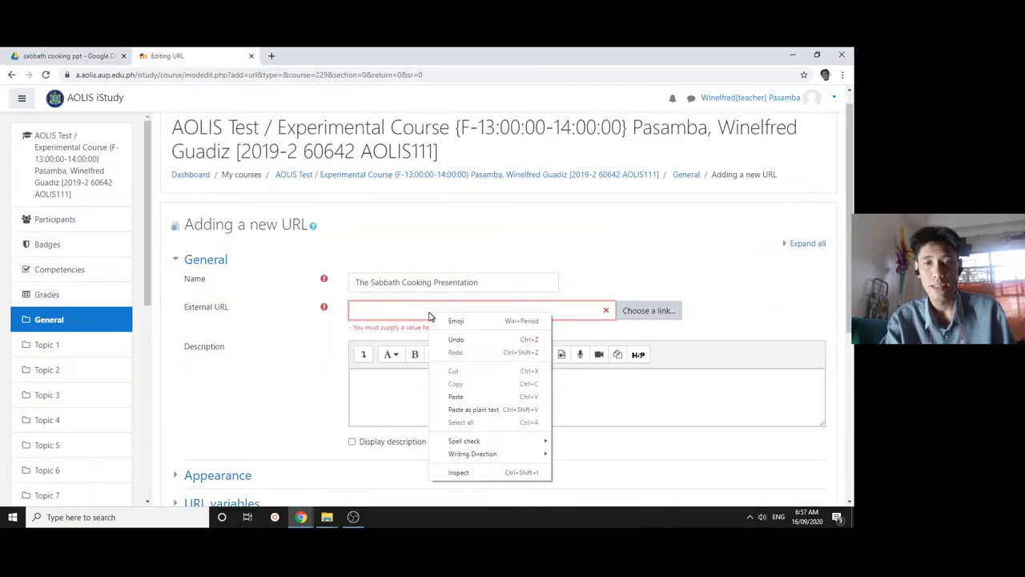
click(454, 410)
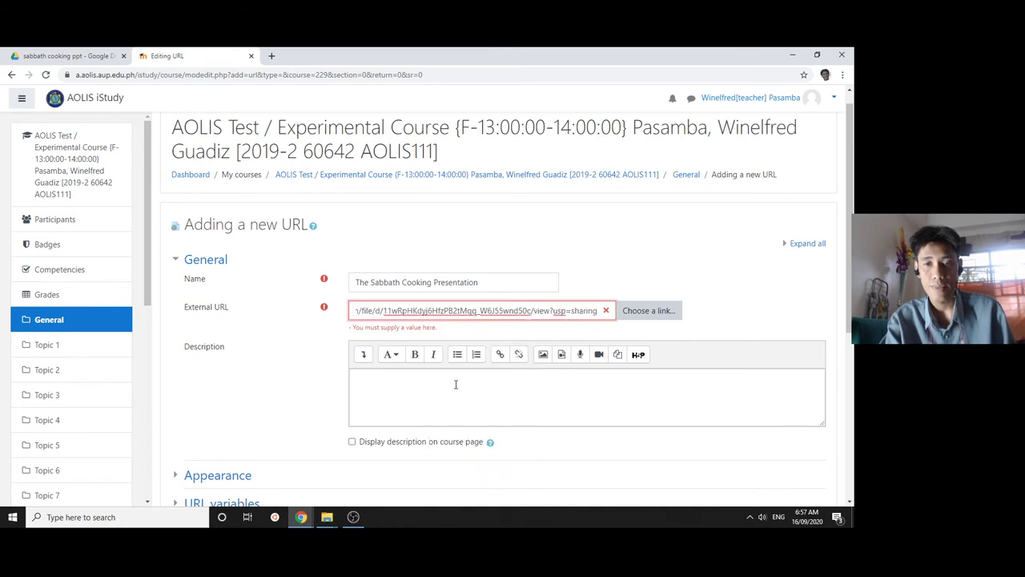
click(455, 391)
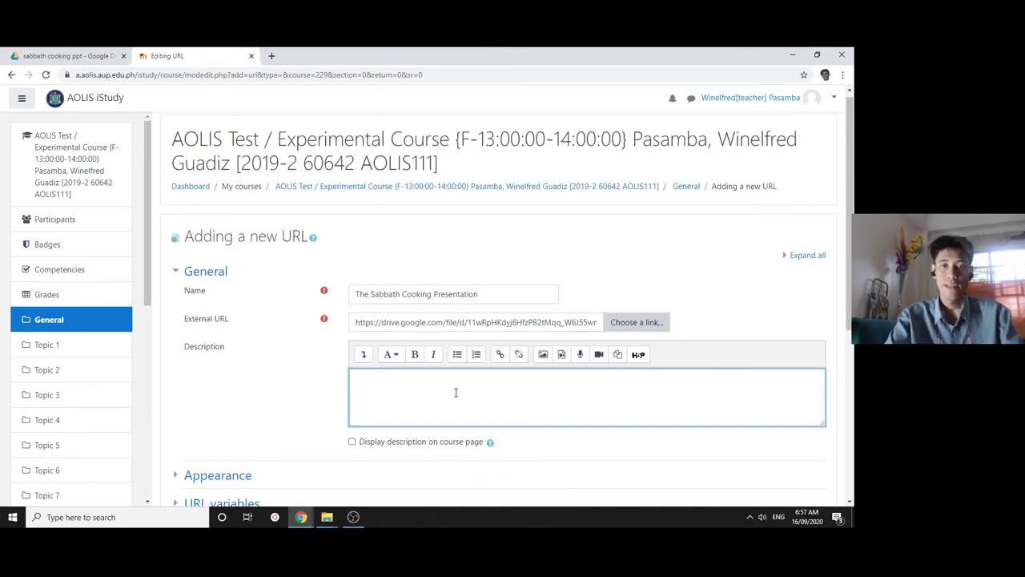
scroll(455, 393, down, 2)
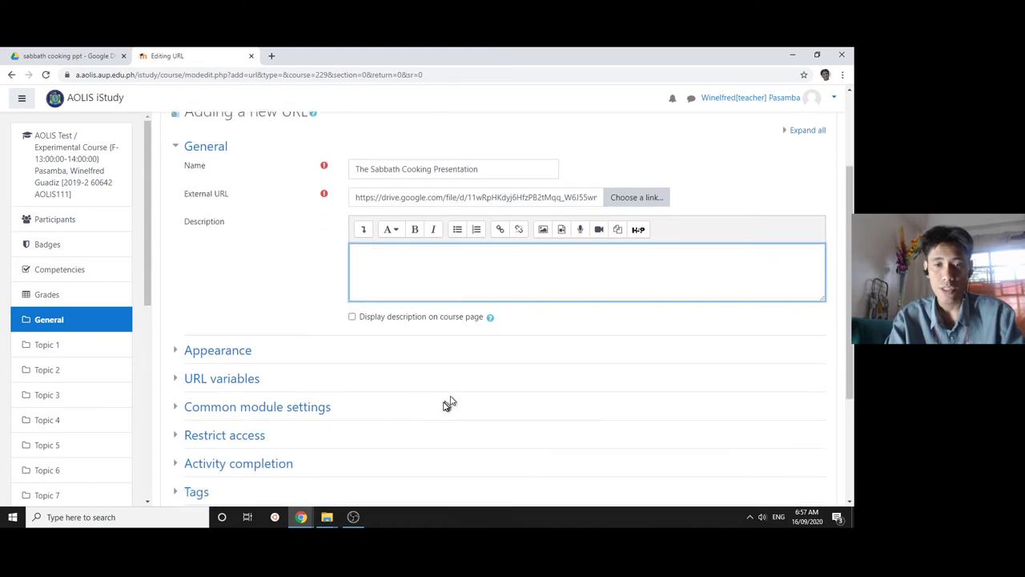
scroll(444, 406, down, 2)
click(427, 373)
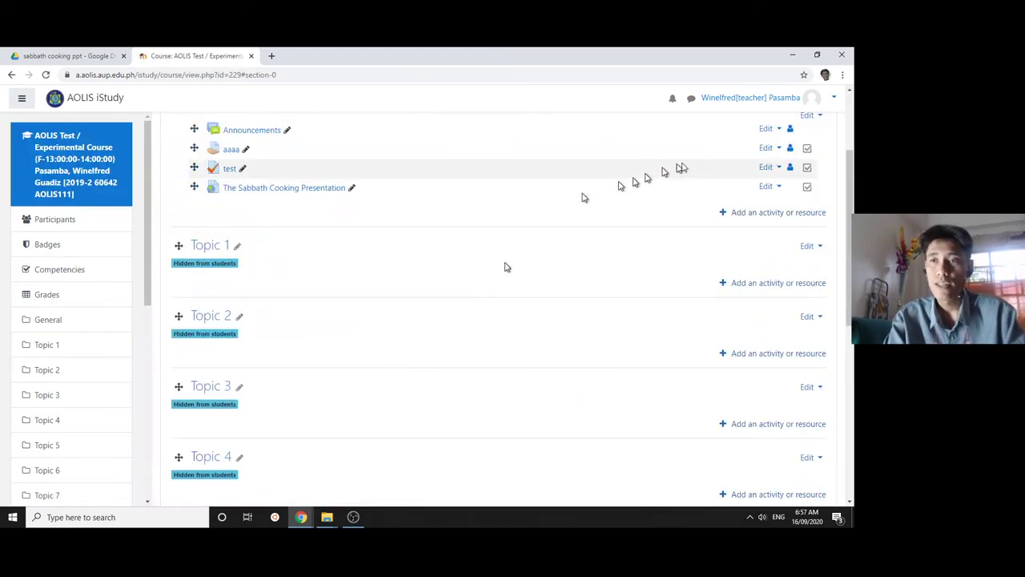
click(815, 147)
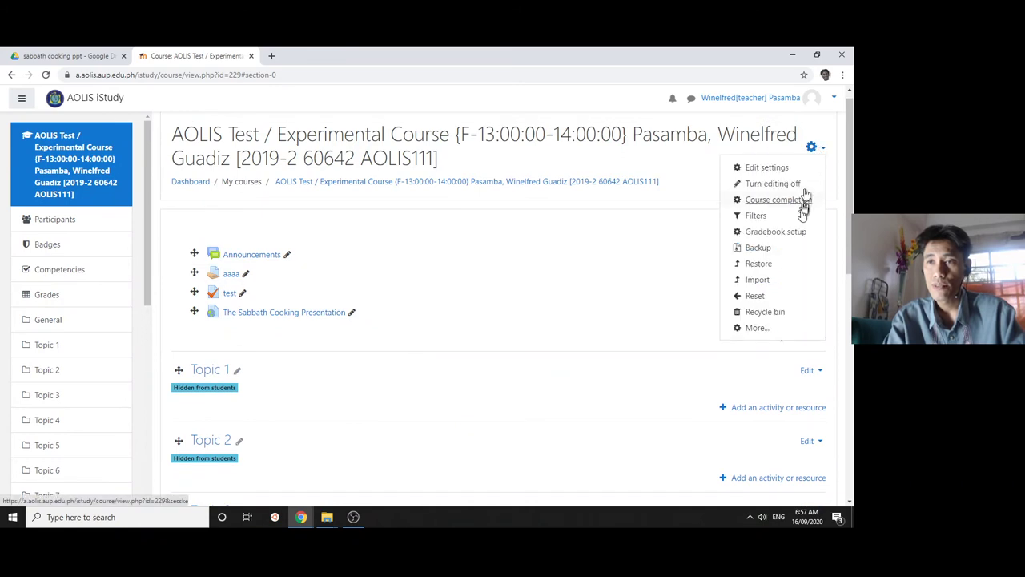
Step: Turn editing off and switch the course role to Student
click(780, 185)
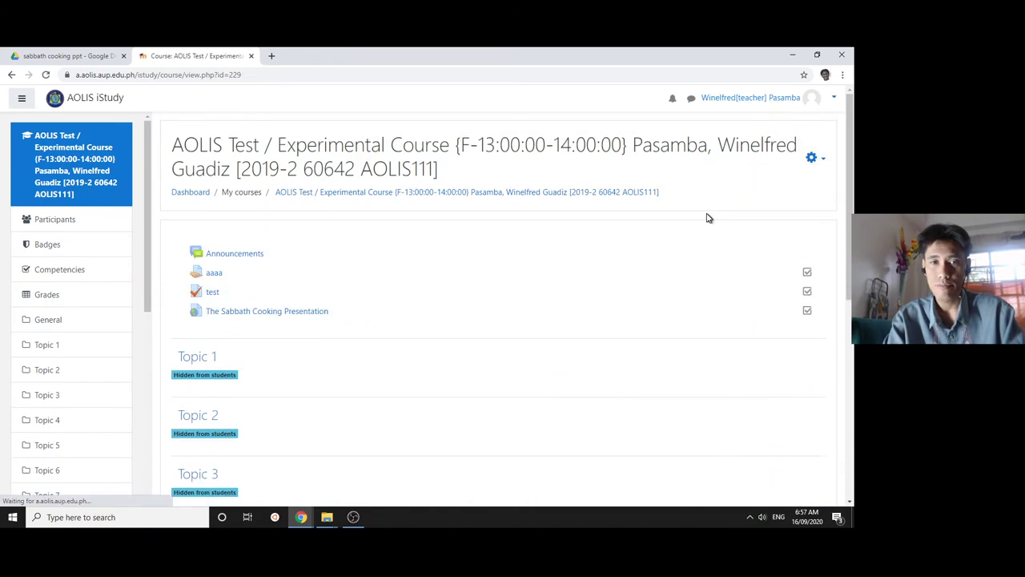
click(814, 157)
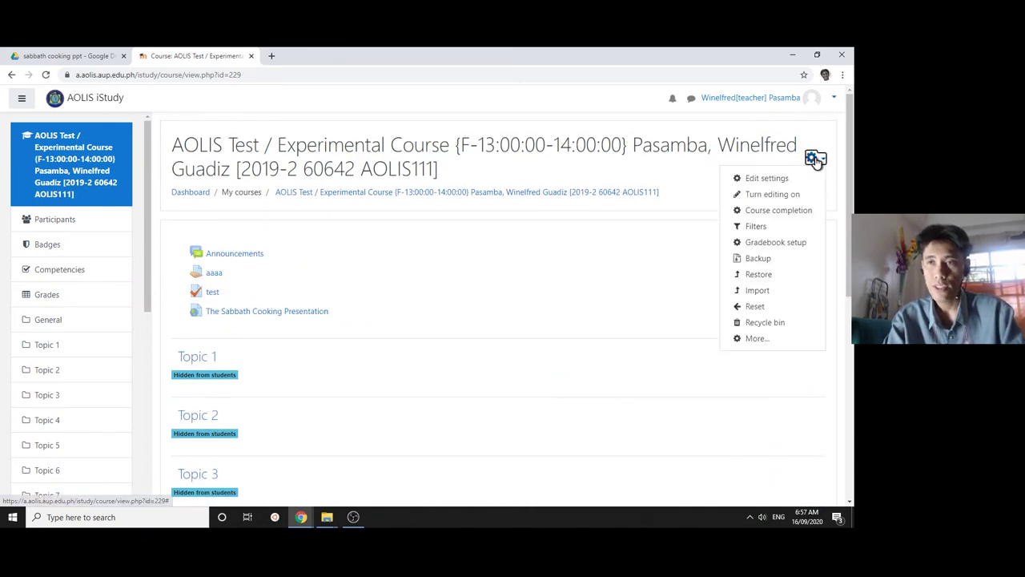
click(834, 98)
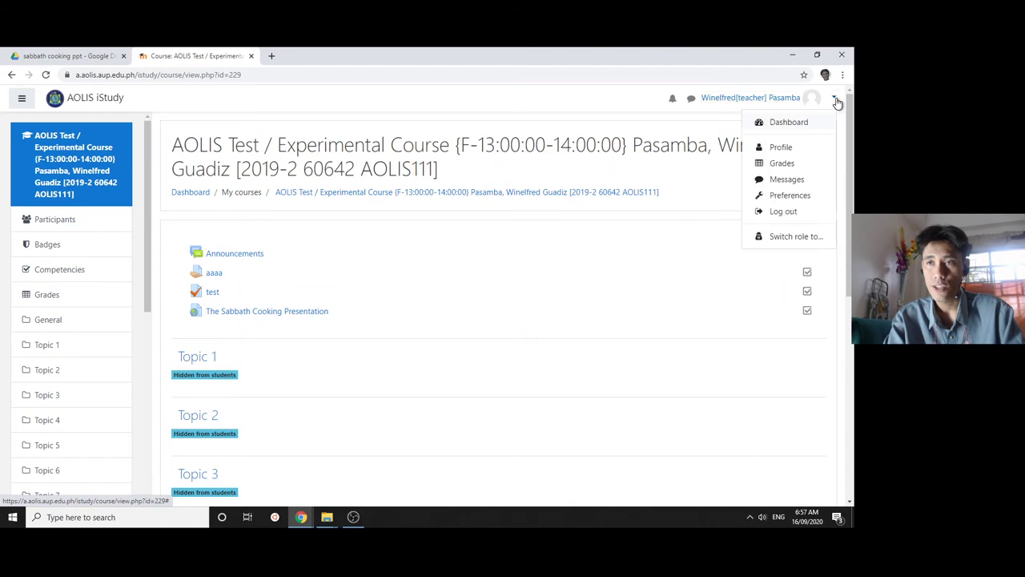
click(792, 236)
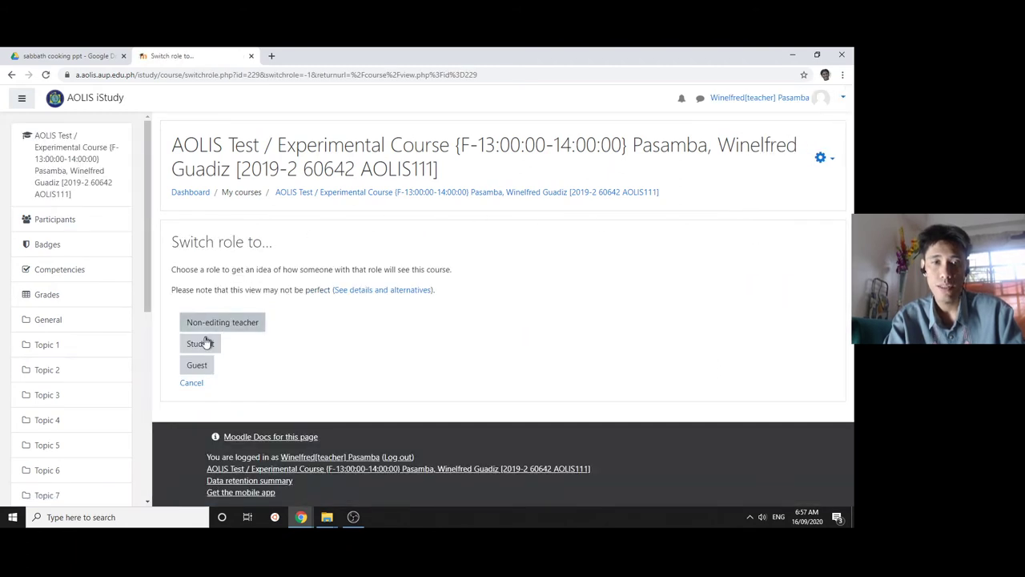
click(205, 343)
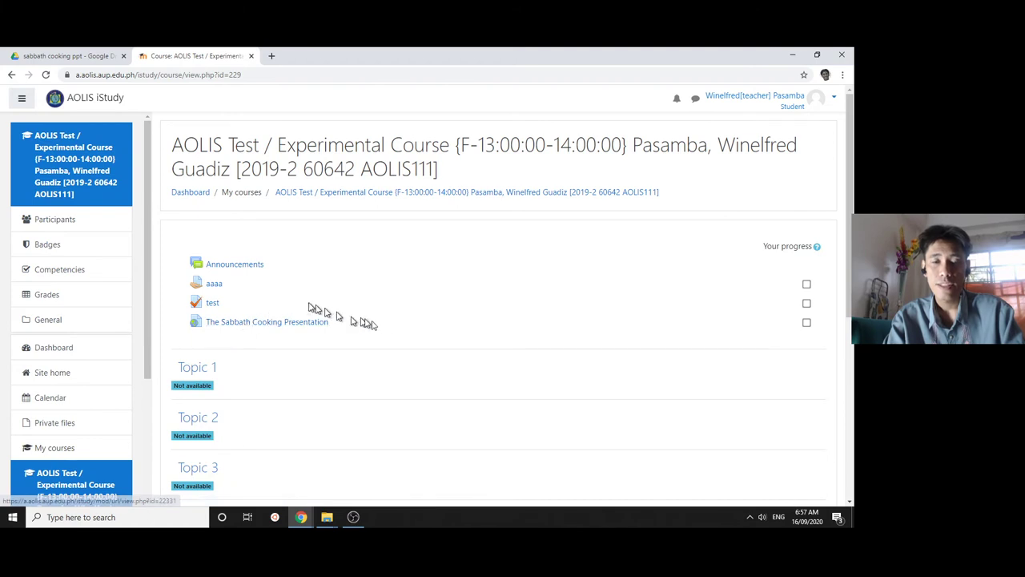
Step: Open The Sabbath Cooking Presentation to check the Drive slides, then return to the course
click(291, 325)
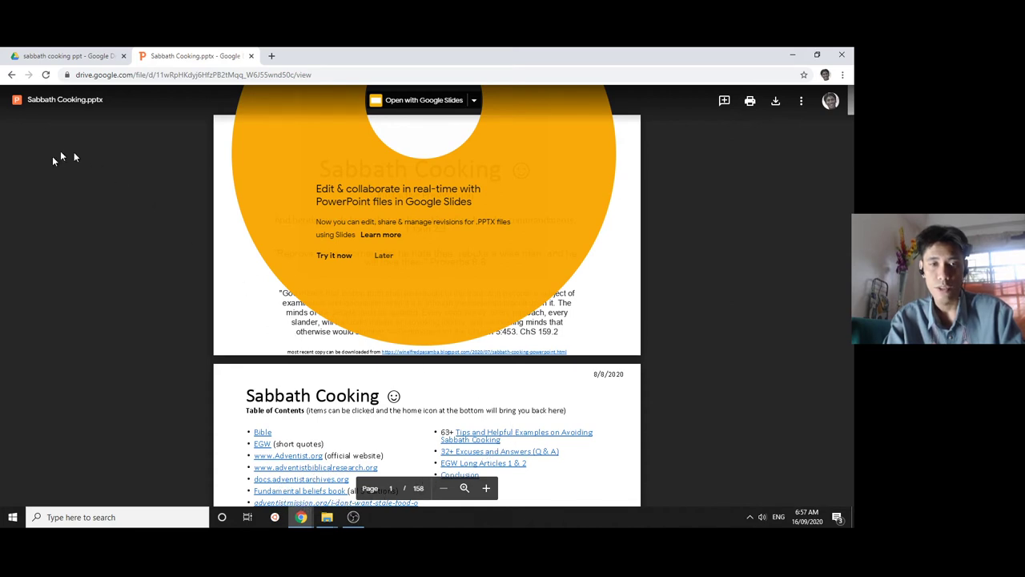
click(11, 75)
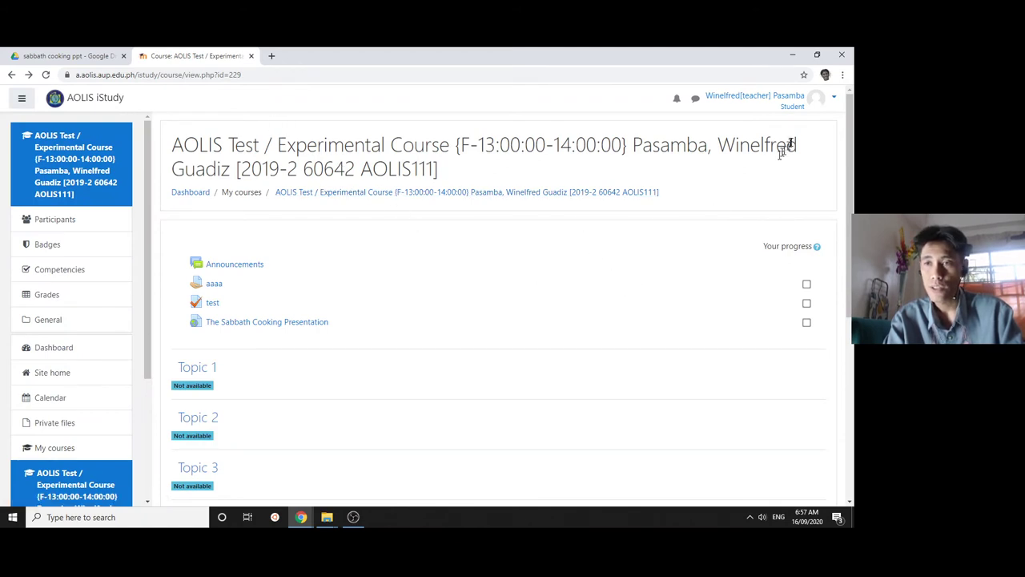
click(819, 102)
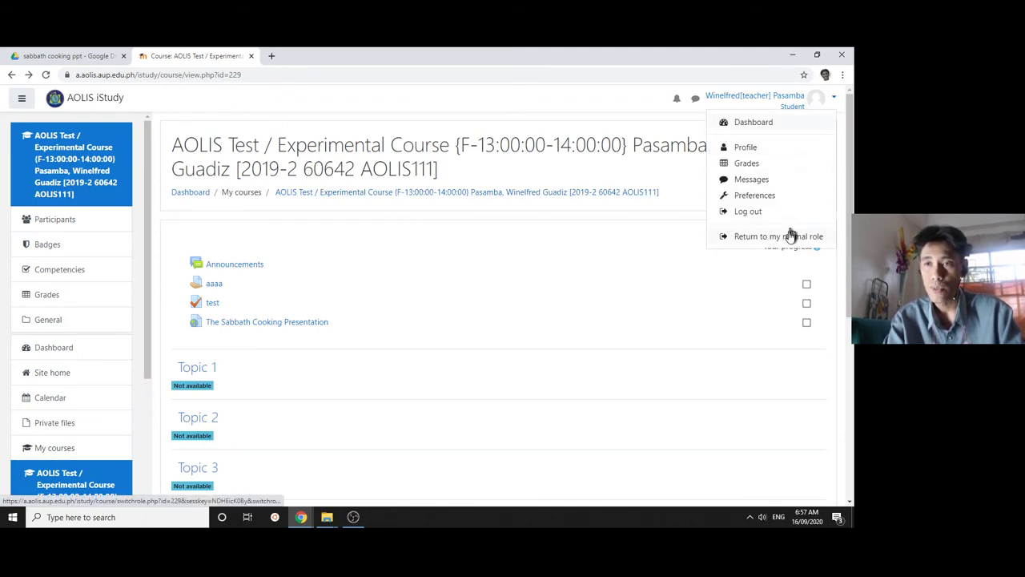
Step: Return to the teacher role, turn editing on, and open the presentation's settings
click(789, 237)
click(812, 158)
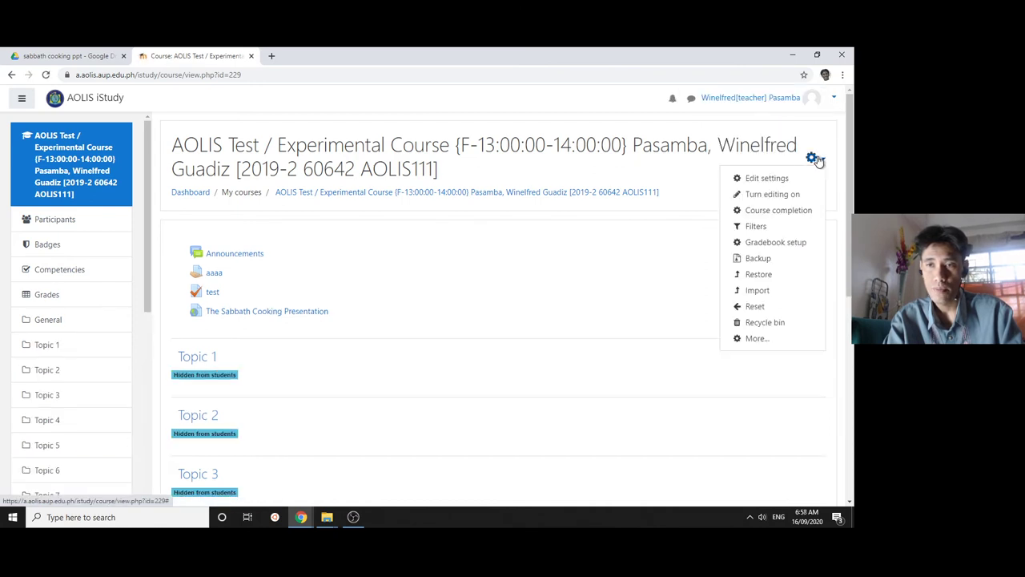
click(789, 194)
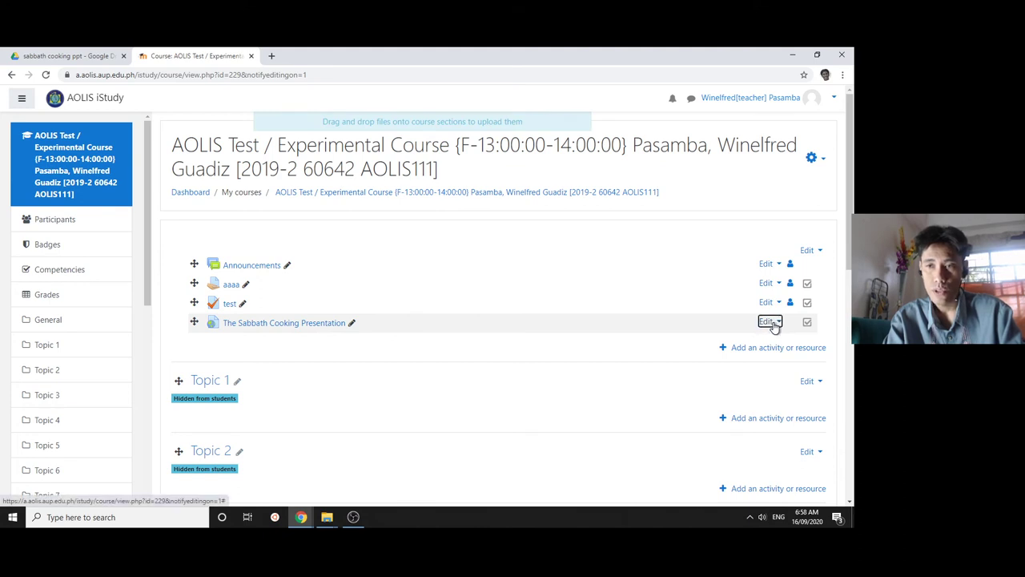
click(770, 321)
click(757, 338)
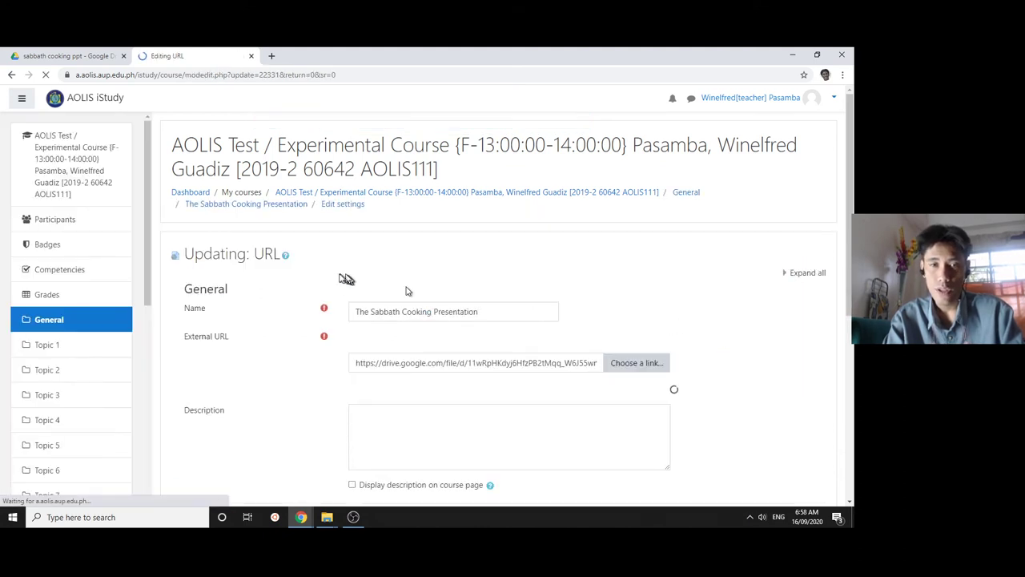
scroll(313, 337, down, 2)
scroll(314, 338, down, 1)
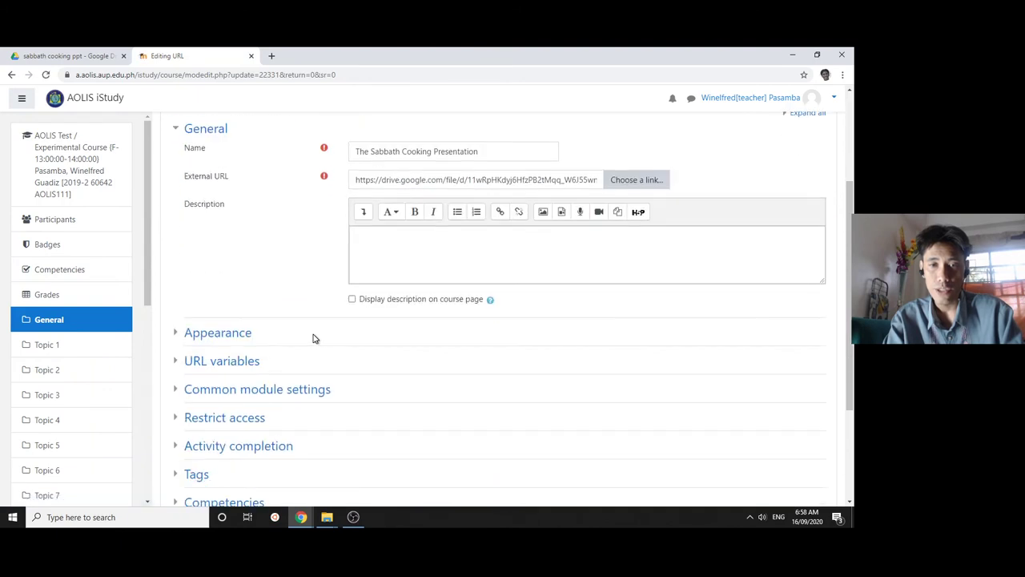
click(176, 362)
scroll(176, 363, down, 2)
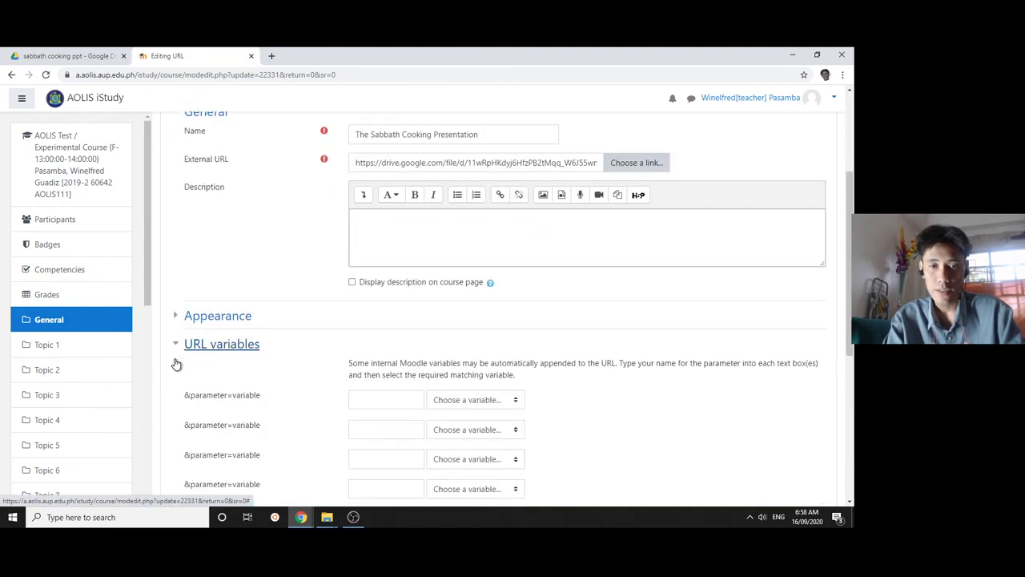
scroll(176, 363, down, 2)
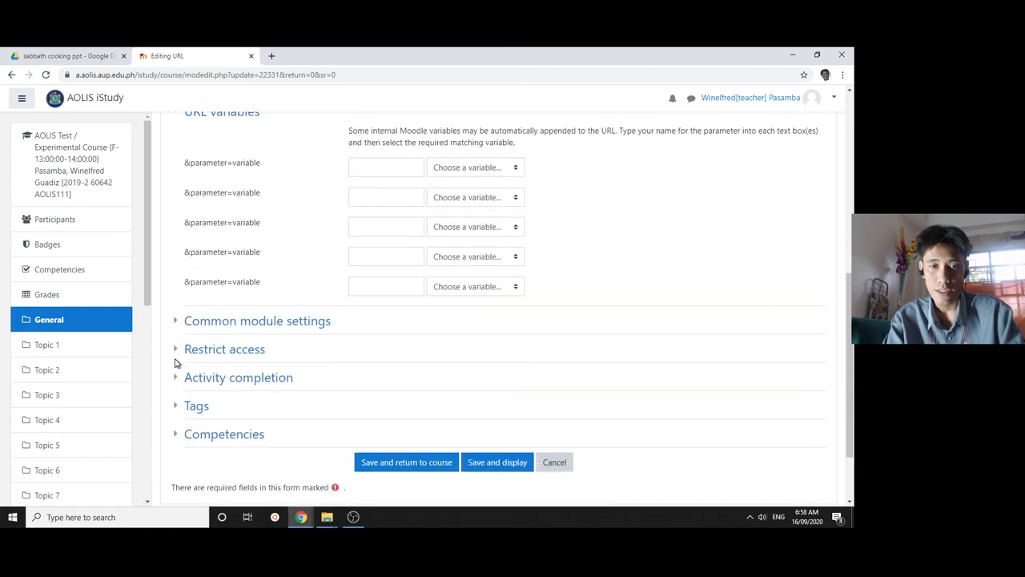
scroll(176, 363, up, 1)
scroll(176, 363, up, 1)
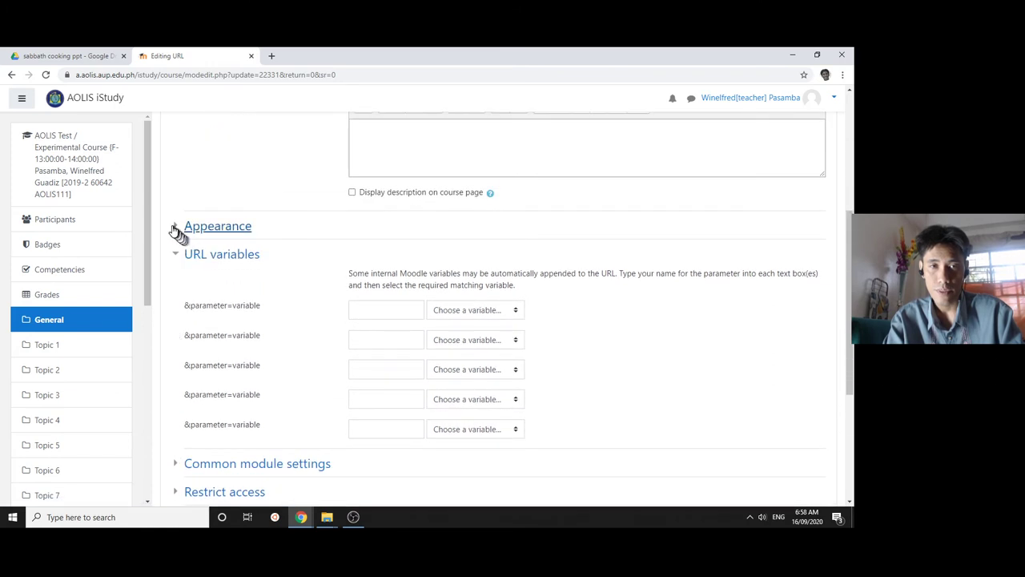
click(175, 228)
scroll(208, 264, up, 1)
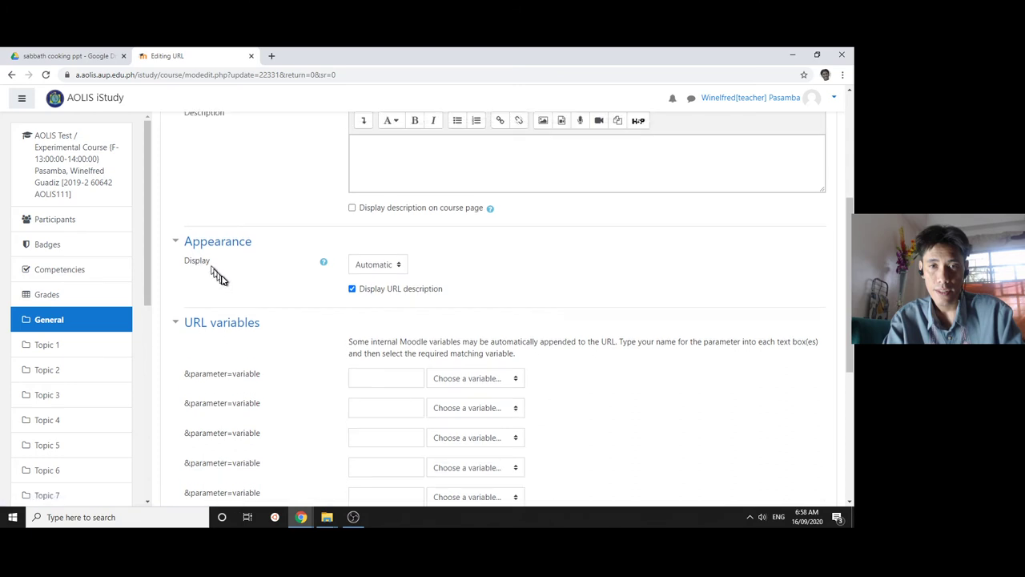
scroll(220, 276, up, 2)
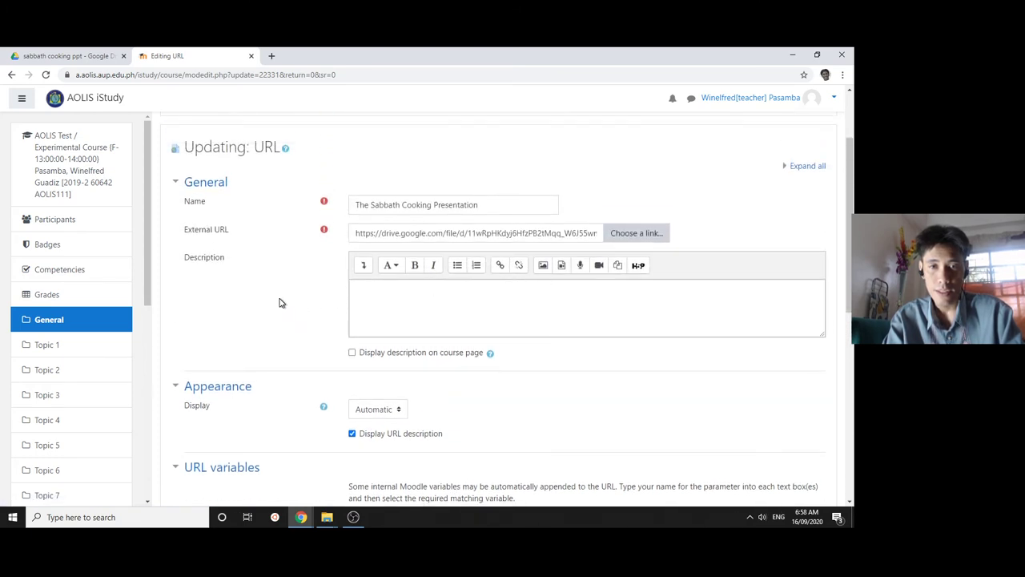
scroll(279, 302, down, 1)
scroll(280, 301, down, 1)
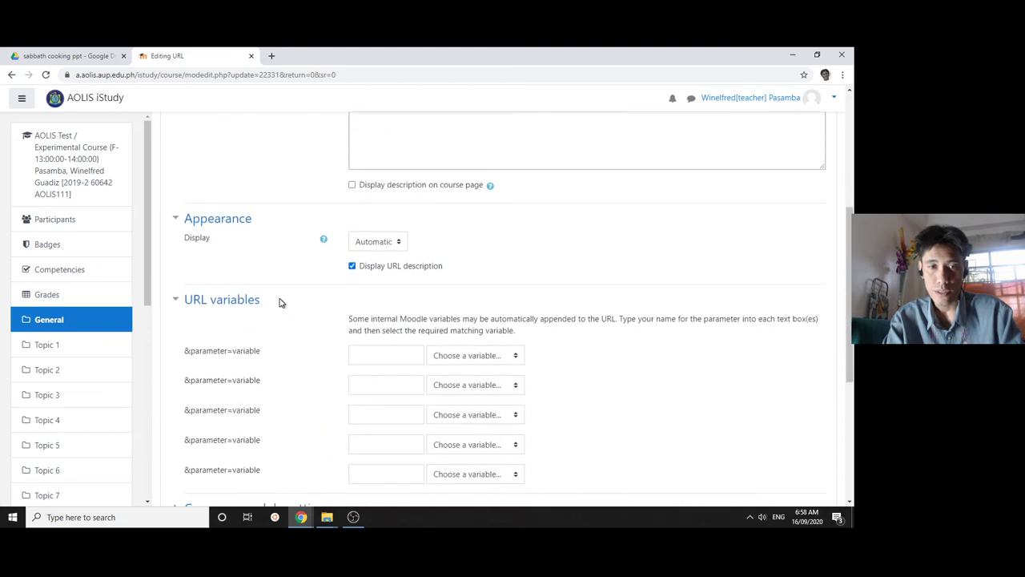
scroll(180, 353, down, 1)
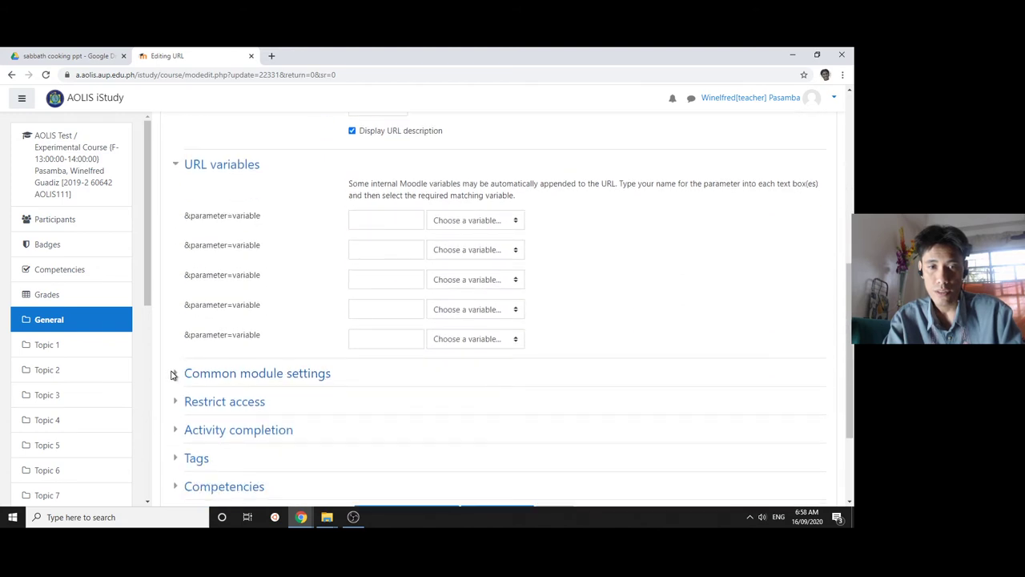
click(176, 374)
scroll(172, 373, down, 1)
scroll(178, 367, down, 1)
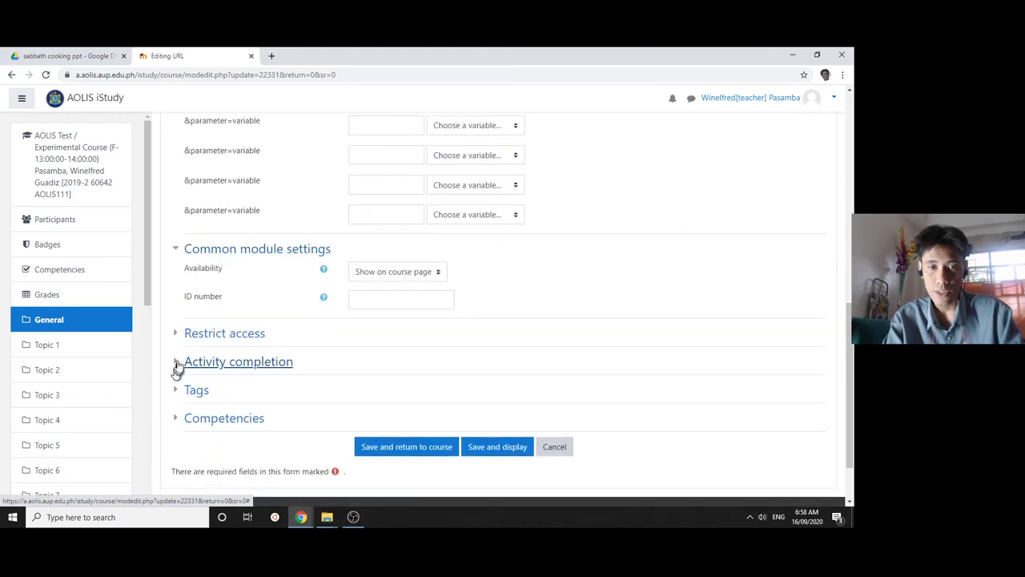
click(177, 334)
scroll(174, 339, down, 1)
click(175, 322)
scroll(173, 343, down, 1)
click(176, 337)
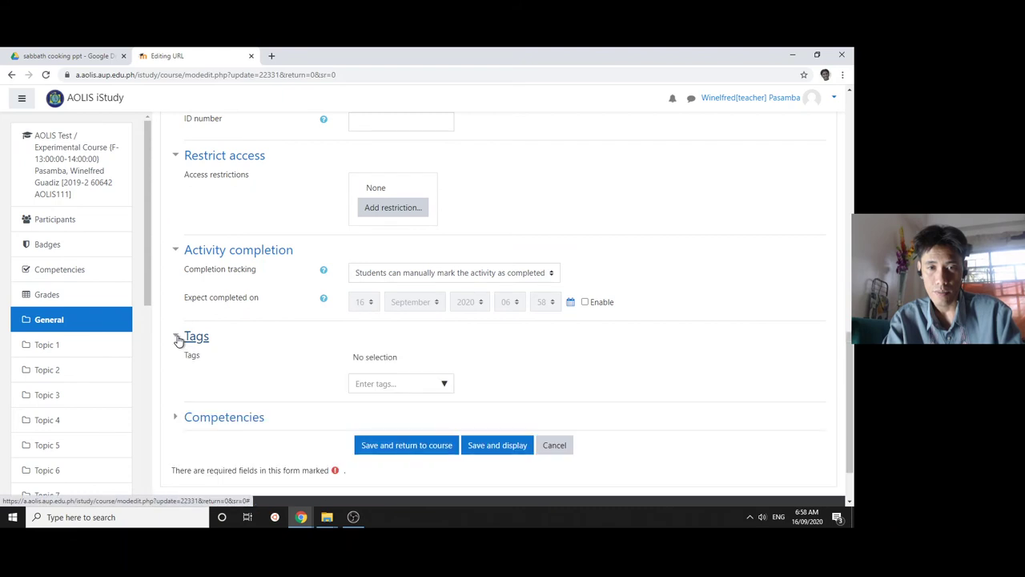
scroll(176, 340, down, 1)
click(175, 345)
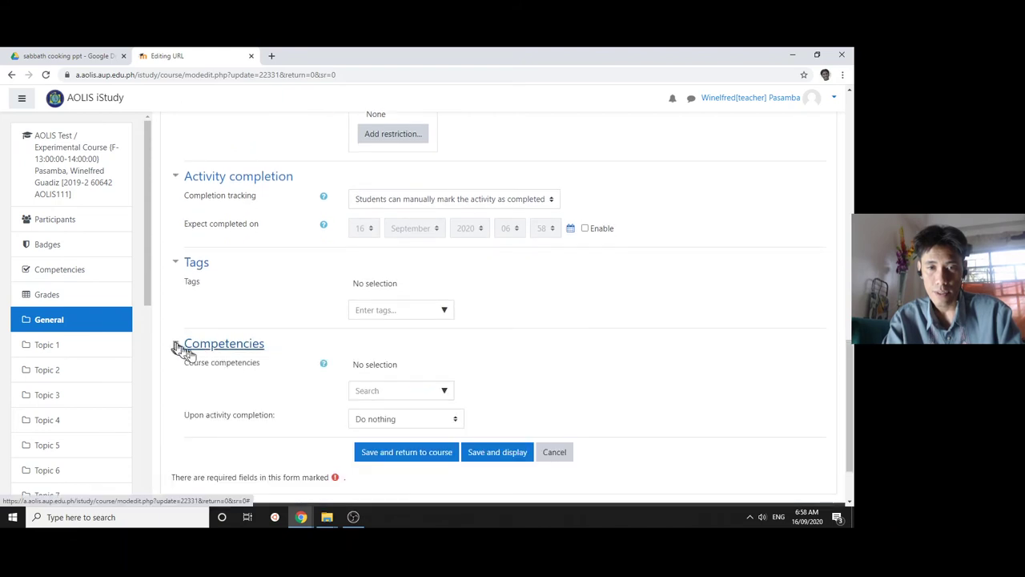
scroll(330, 390, down, 1)
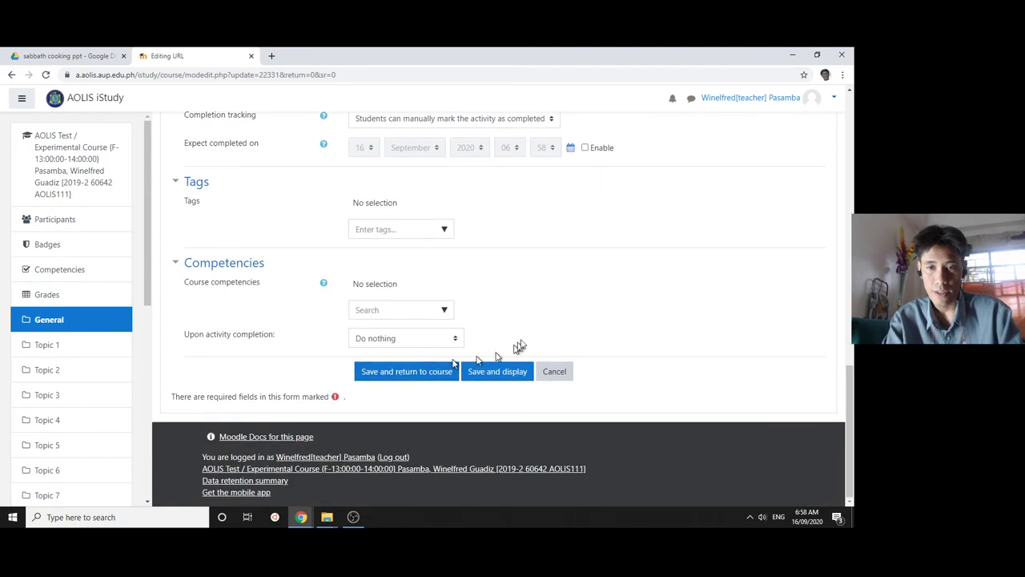
scroll(540, 332, up, 2)
scroll(540, 331, up, 3)
scroll(539, 332, up, 2)
scroll(540, 332, up, 3)
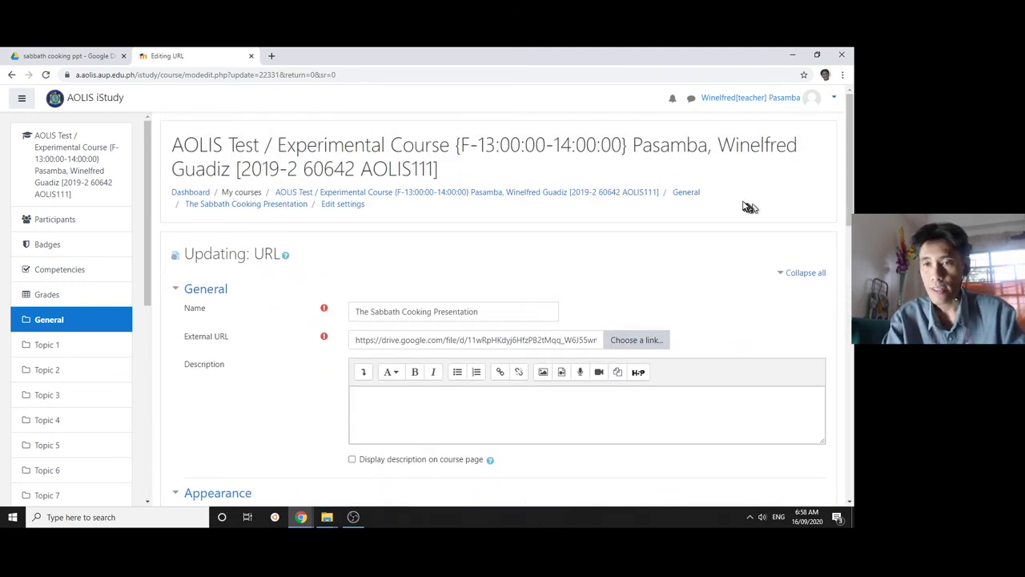
scroll(752, 217, down, 4)
scroll(753, 218, up, 1)
scroll(721, 208, up, 1)
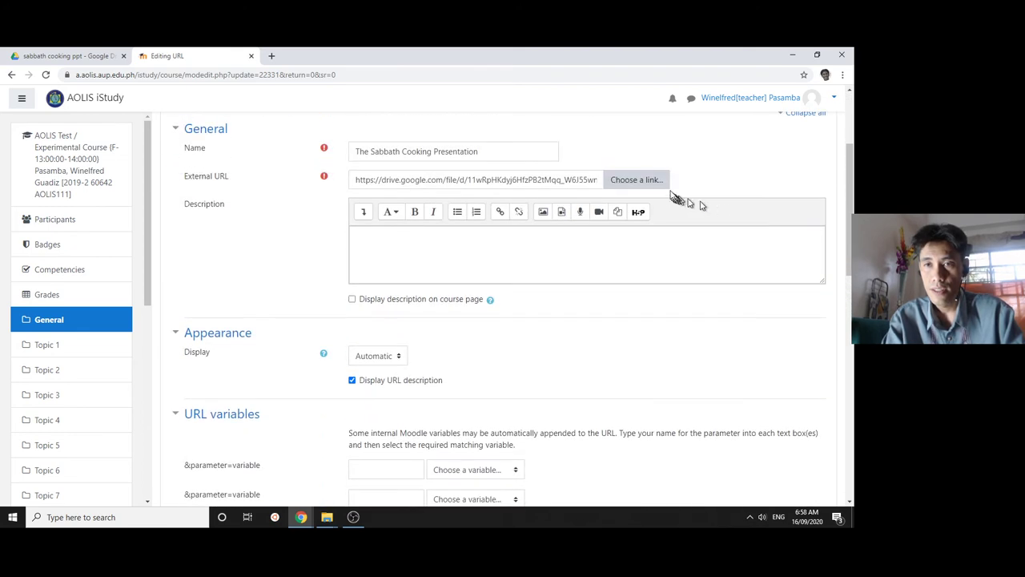
scroll(626, 258, down, 2)
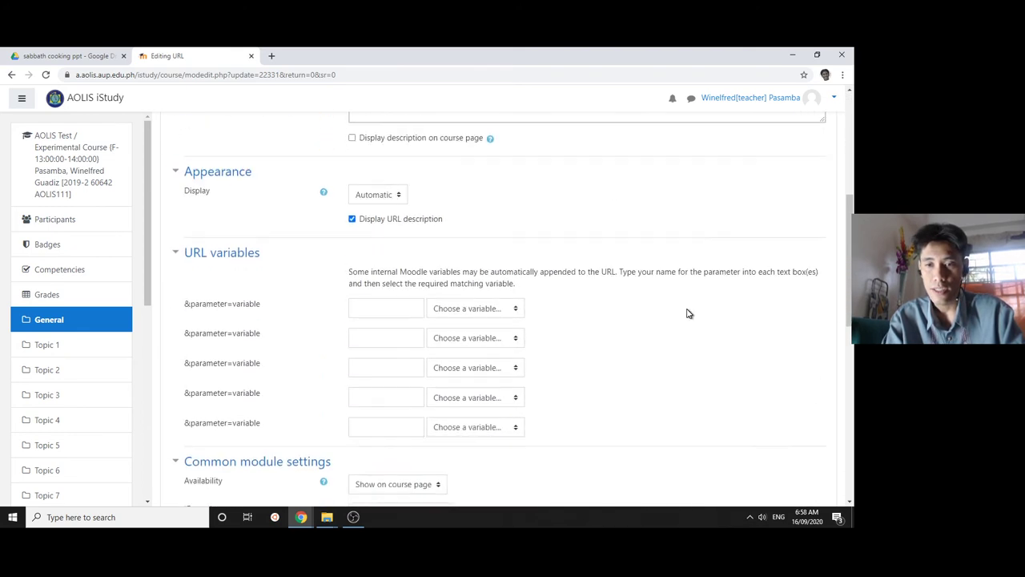
scroll(678, 313, down, 4)
scroll(609, 337, down, 2)
scroll(560, 368, down, 2)
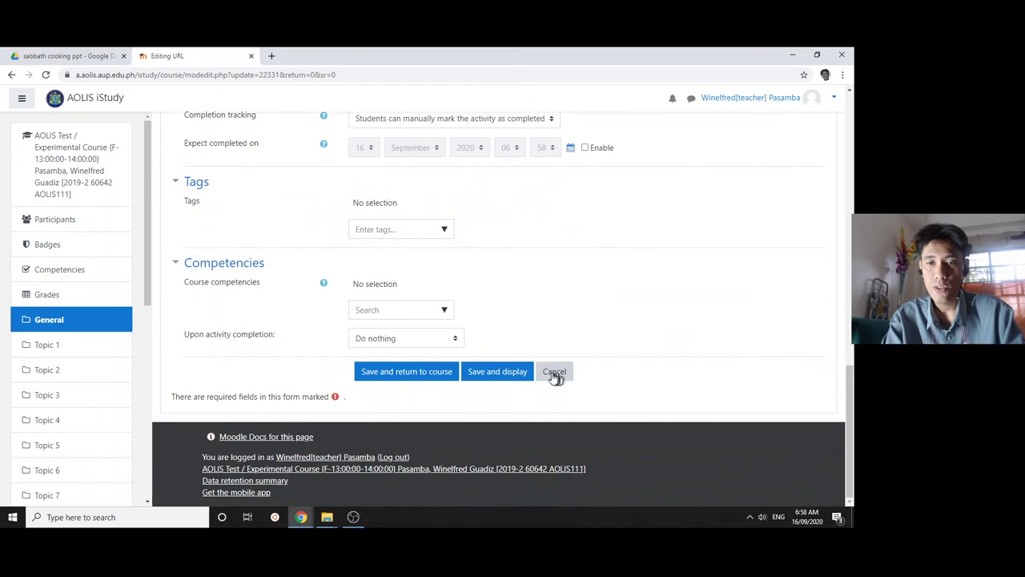
Step: Save the URL resource, then add a new Page resource to the General section
click(437, 373)
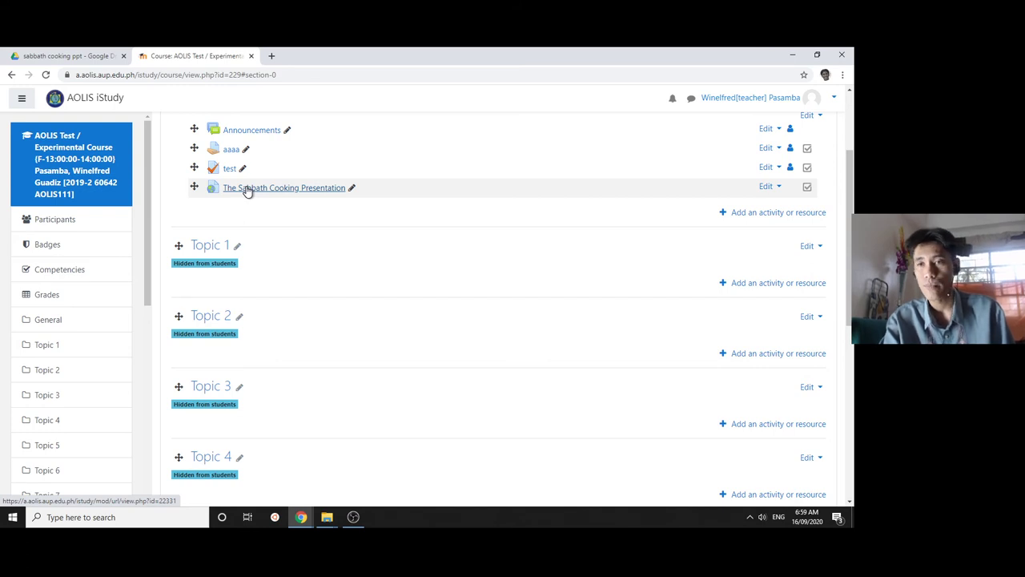
click(781, 213)
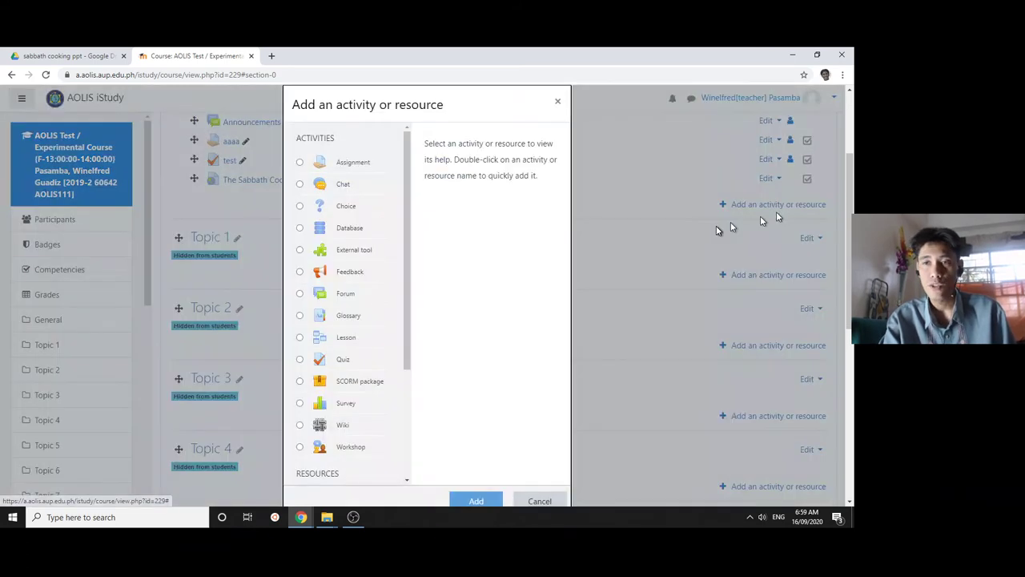
scroll(383, 364, down, 2)
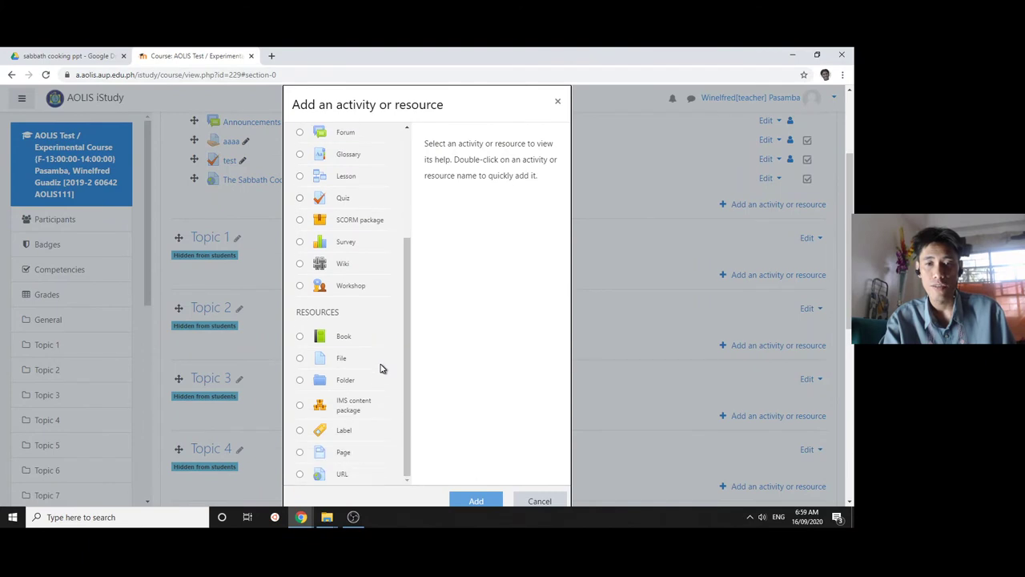
click(350, 453)
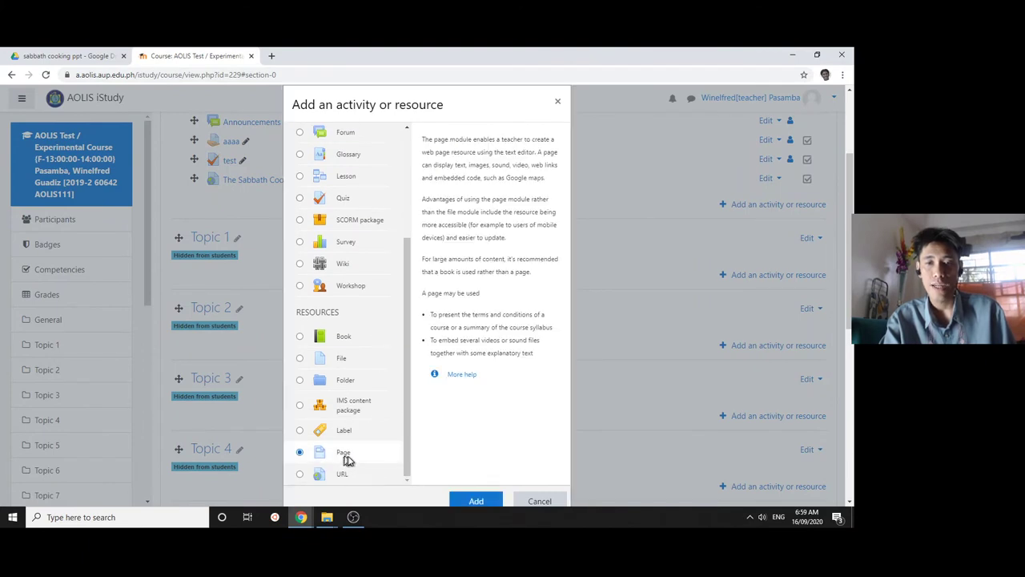
click(472, 498)
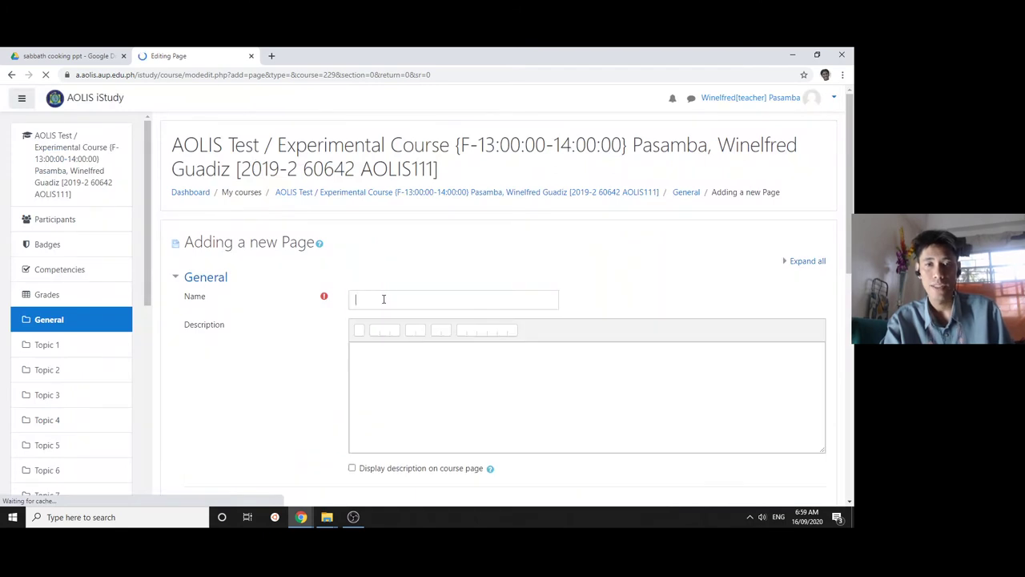
Step: Name the page 'test page' and write 'Hello class, Make sure to read this presentation…' content
click(383, 298)
text(test page)
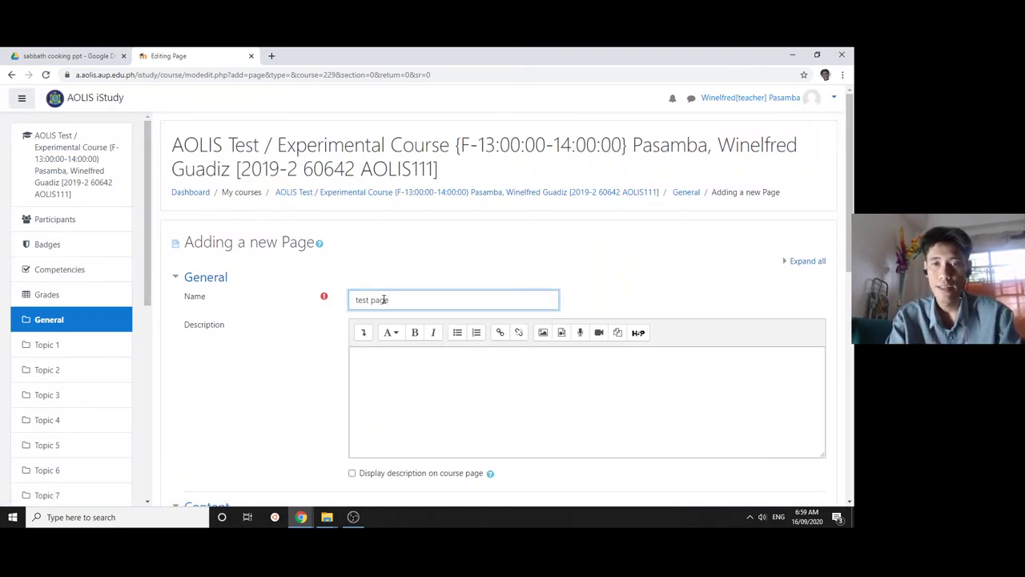
text(tes)
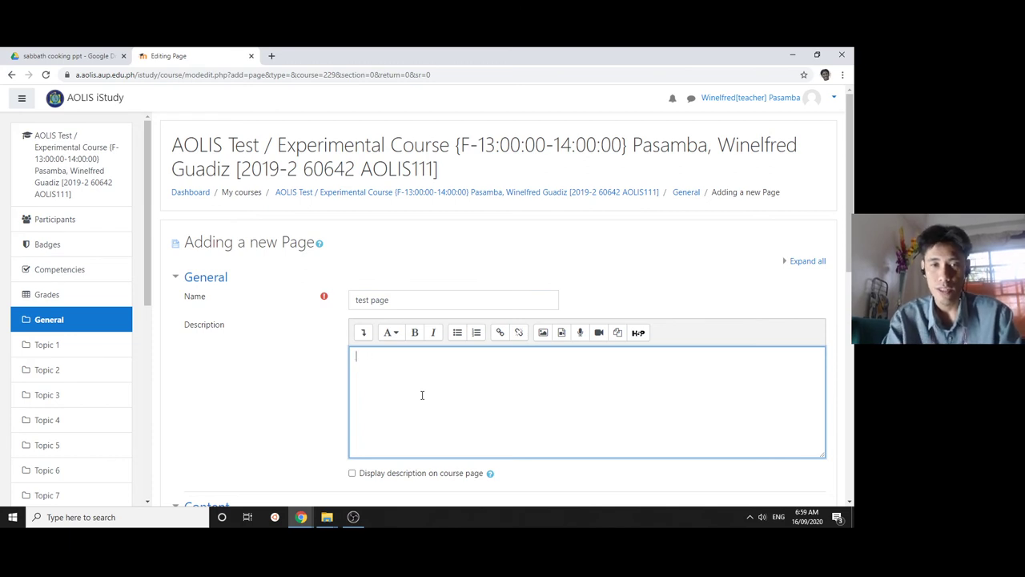
scroll(422, 395, down, 2)
scroll(400, 369, down, 2)
click(408, 337)
text(Make sure to read this presentation before joining the discu)
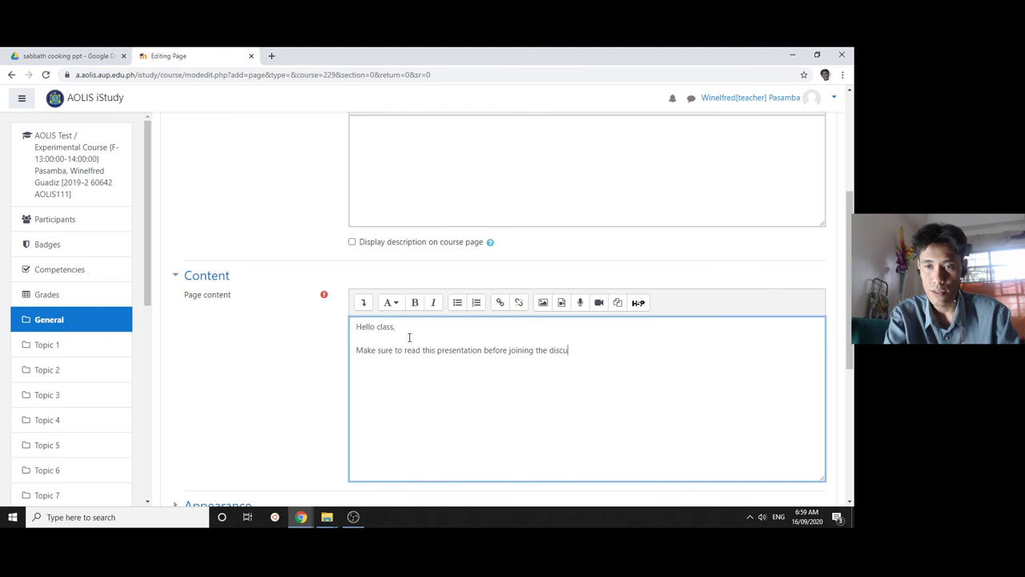
text(ssion)
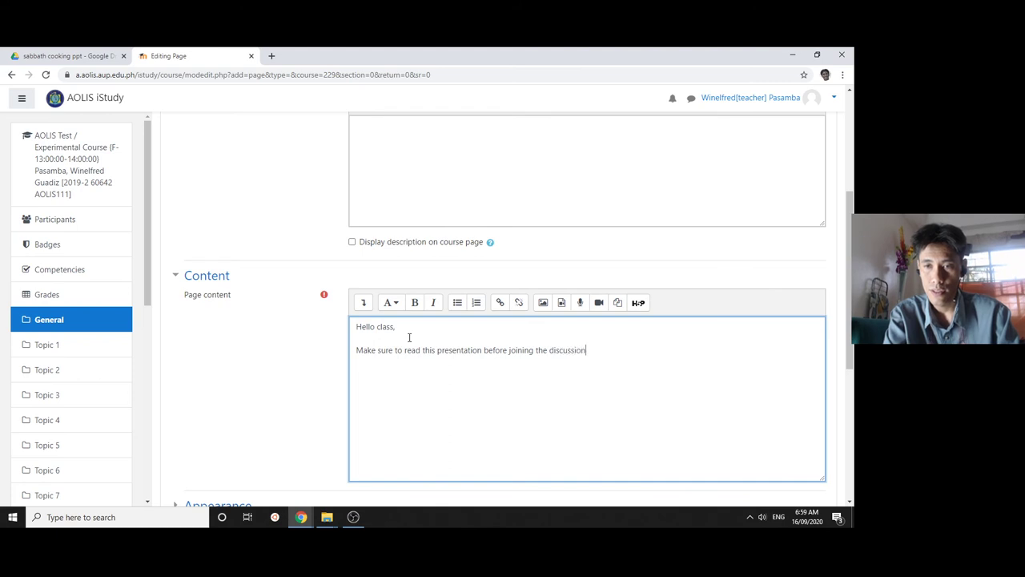
text(.)
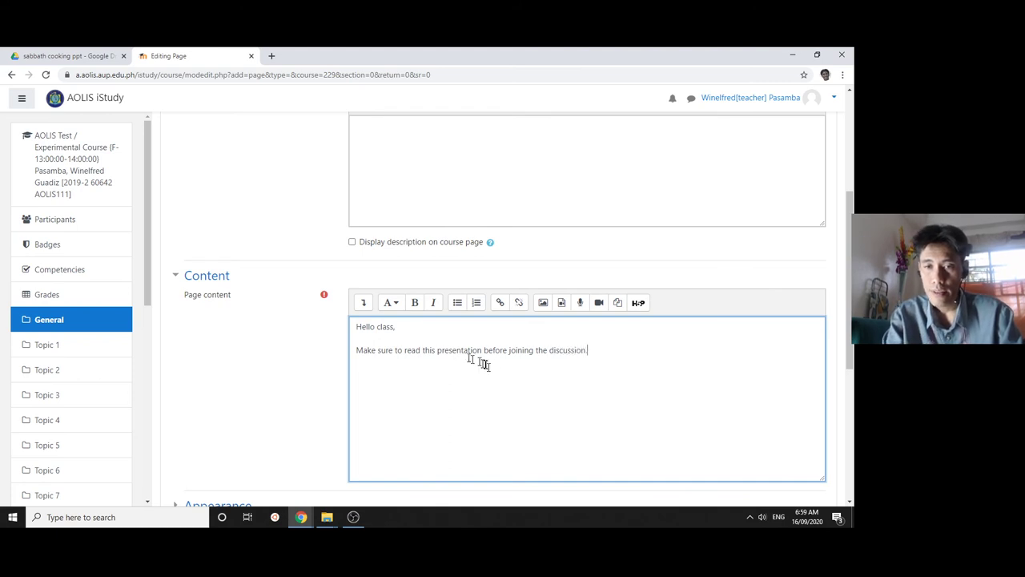
double_click(461, 355)
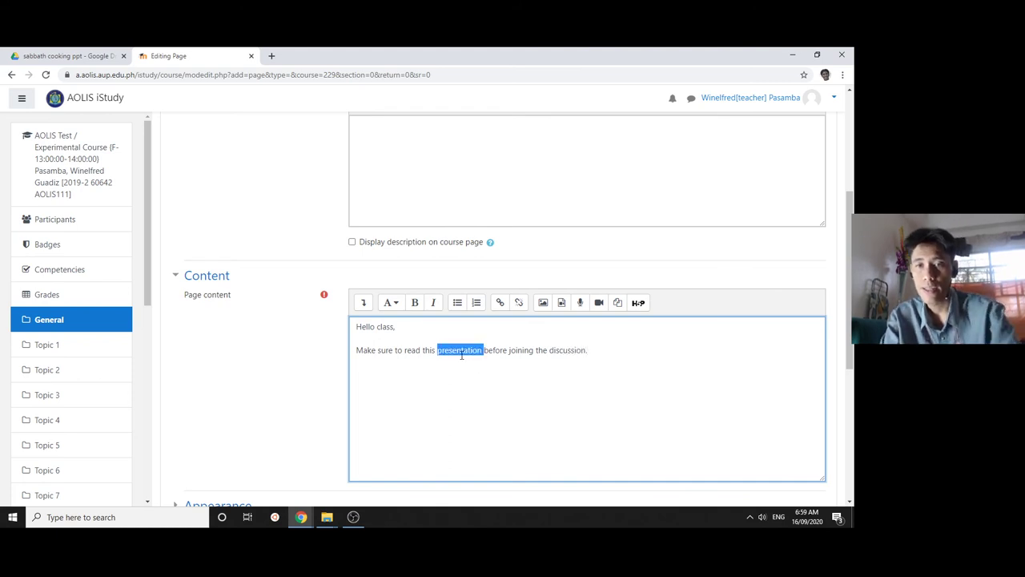
Step: Copy Sabbath Cooking.pptx's Drive shareable link to attach to the word 'presentation'
click(499, 303)
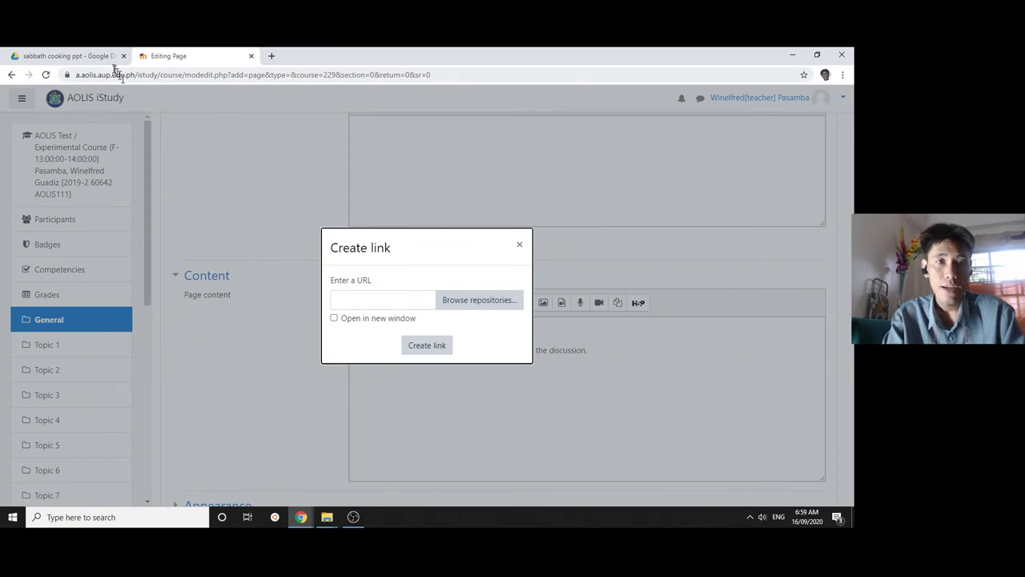
click(111, 62)
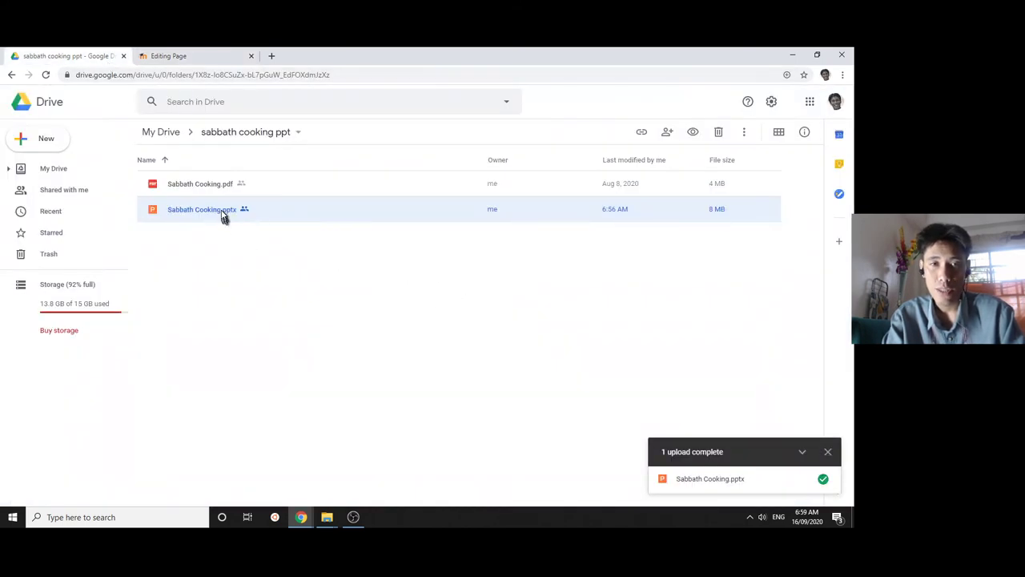
right_click(223, 217)
click(263, 288)
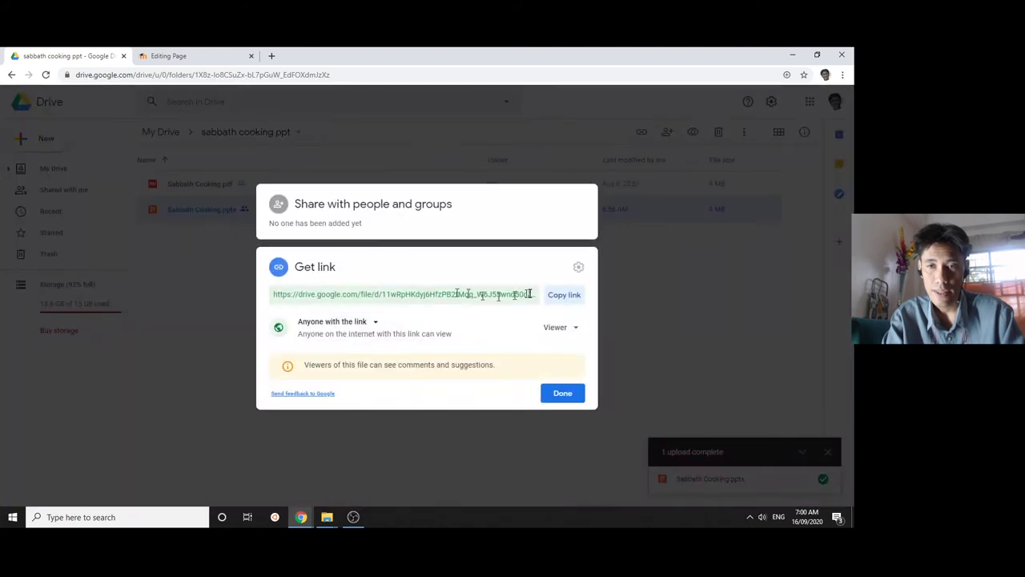
click(566, 299)
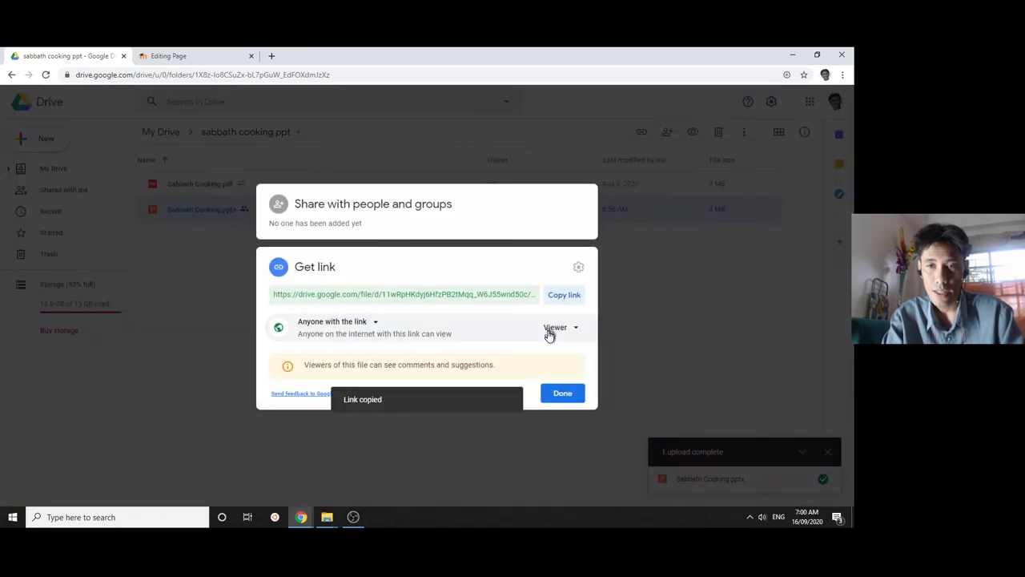
Step: Link the word 'presentation' to the pasted Drive URL, opening in a new window
click(195, 58)
click(379, 298)
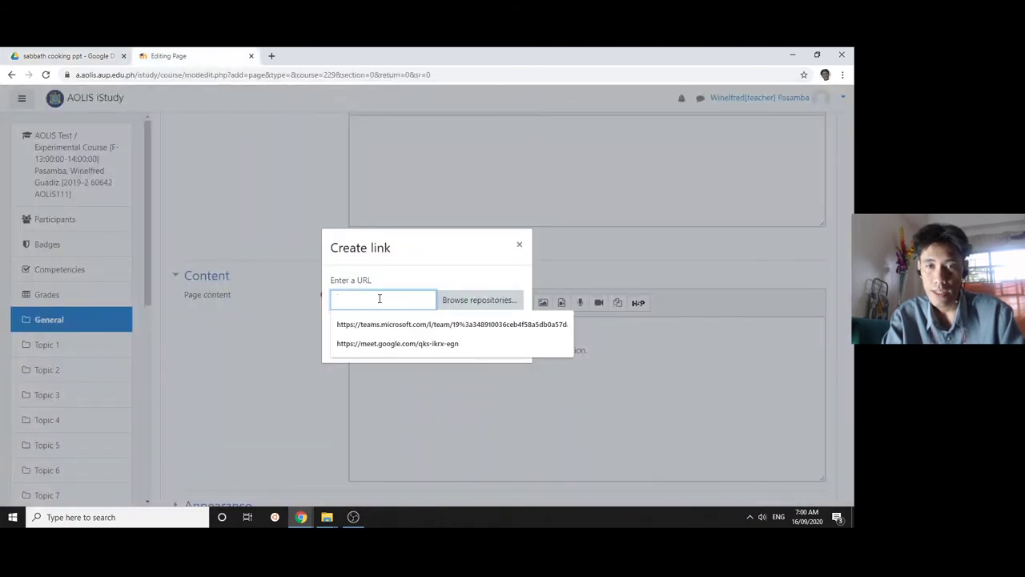
right_click(379, 297)
click(423, 396)
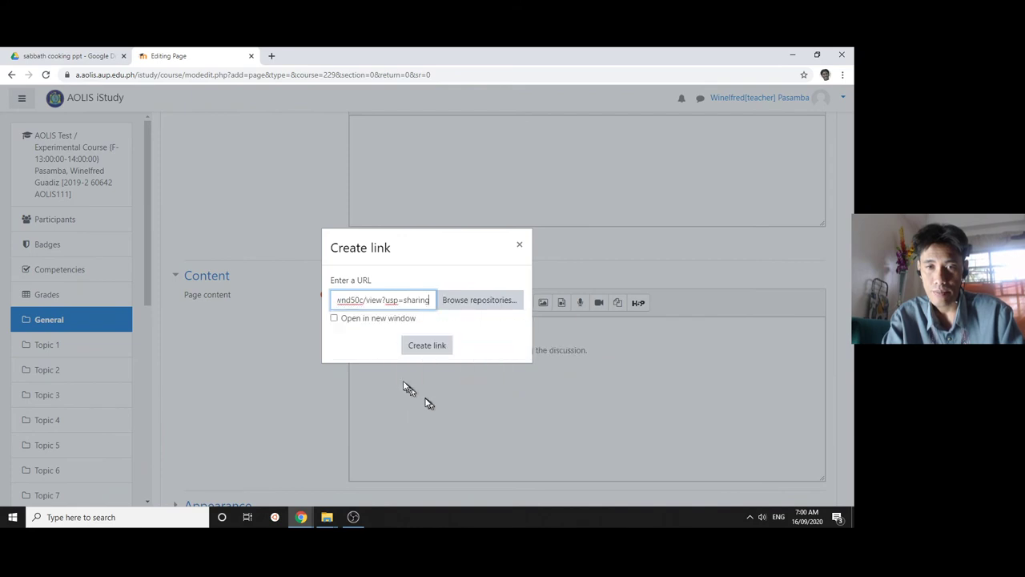
click(333, 318)
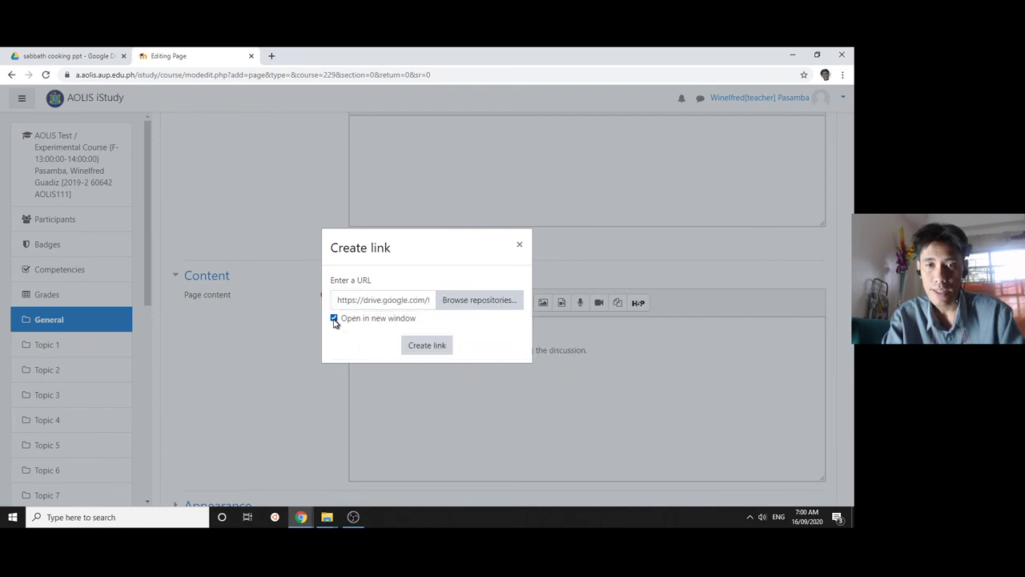
click(408, 345)
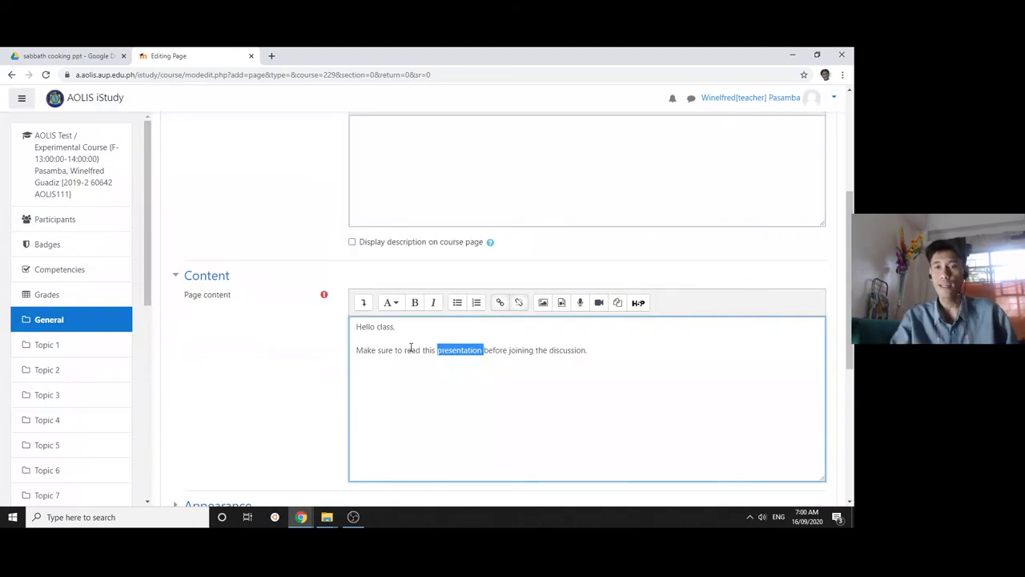
Step: Finish the page text with 'Enjoy!' on a new line below the link
click(445, 407)
text(Enj)
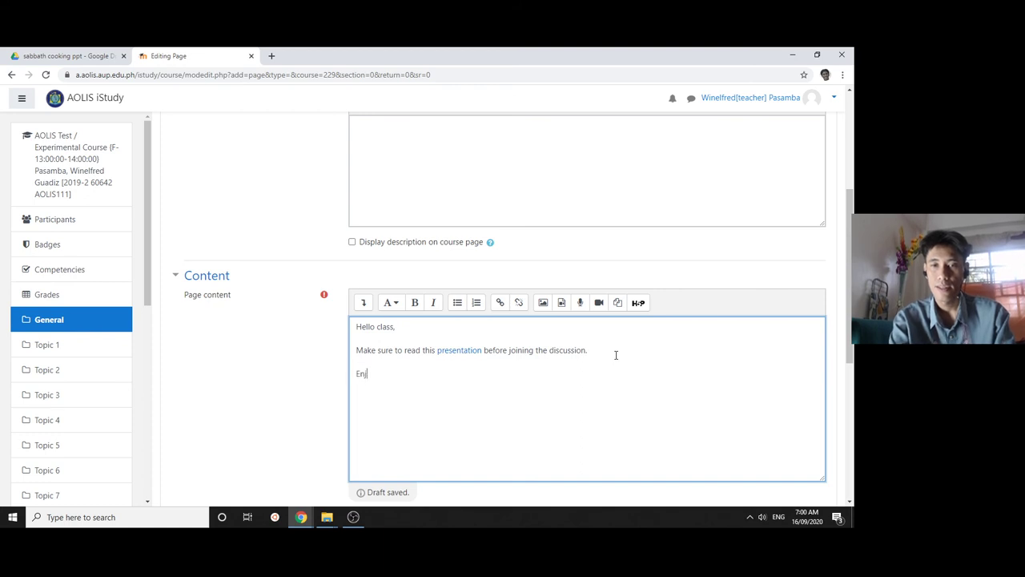
text(oy!)
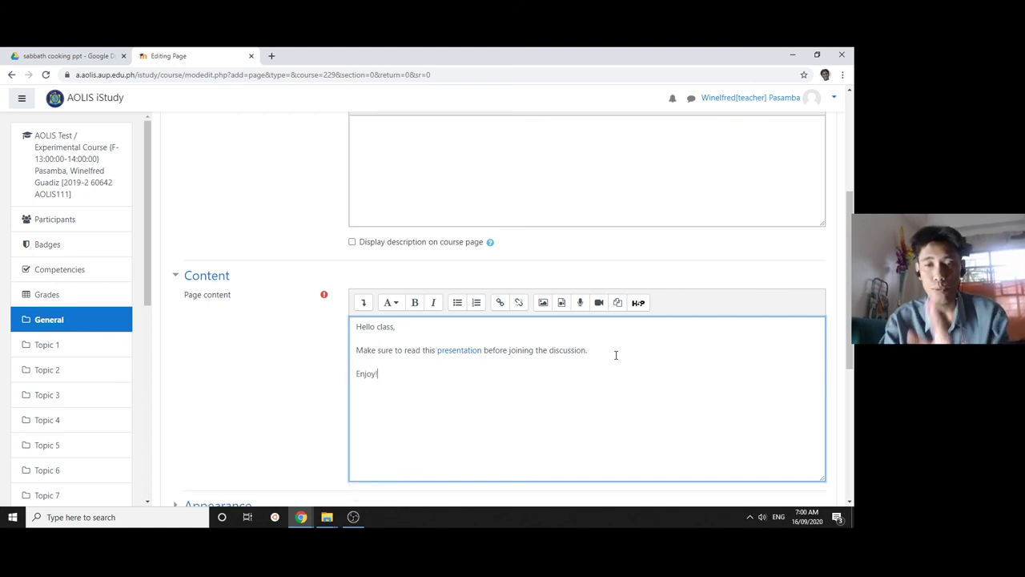
scroll(615, 355, down, 1)
scroll(615, 355, down, 2)
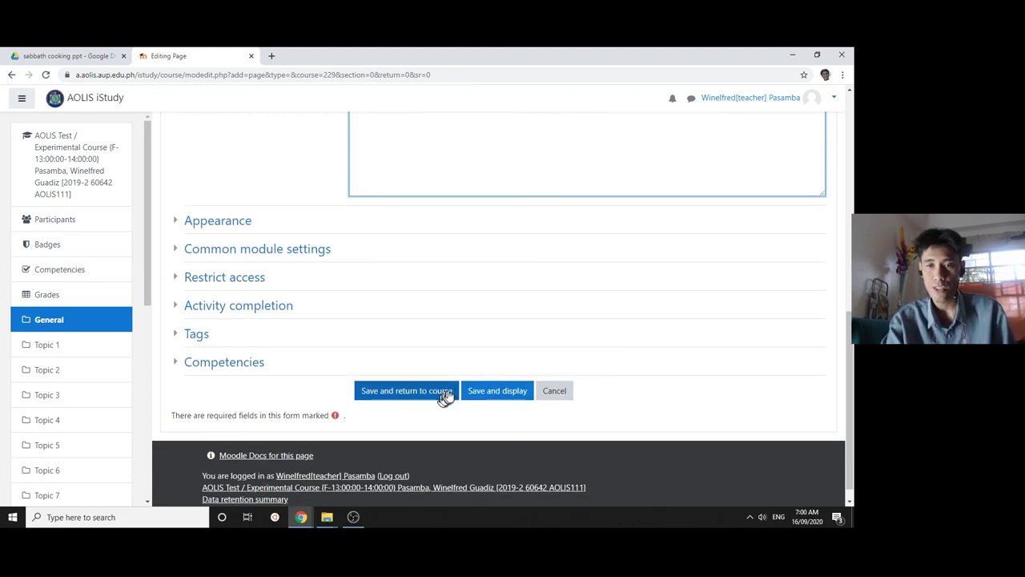
Step: Save and display the test page, then scroll through the Sabbath Cooking.pptx slides in Drive
click(473, 391)
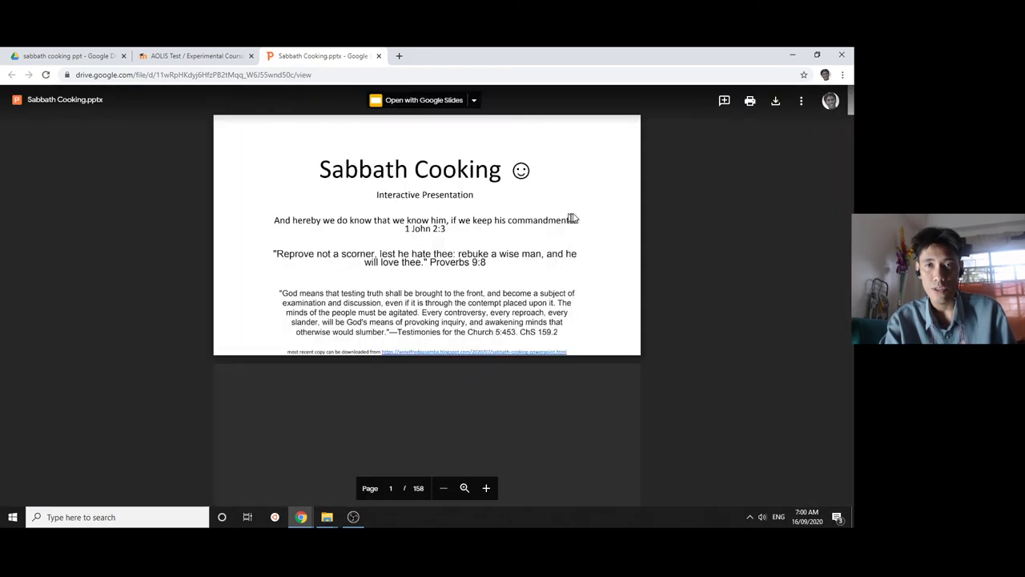
scroll(627, 222, down, 3)
scroll(627, 222, down, 1)
scroll(626, 221, down, 1)
scroll(627, 220, down, 1)
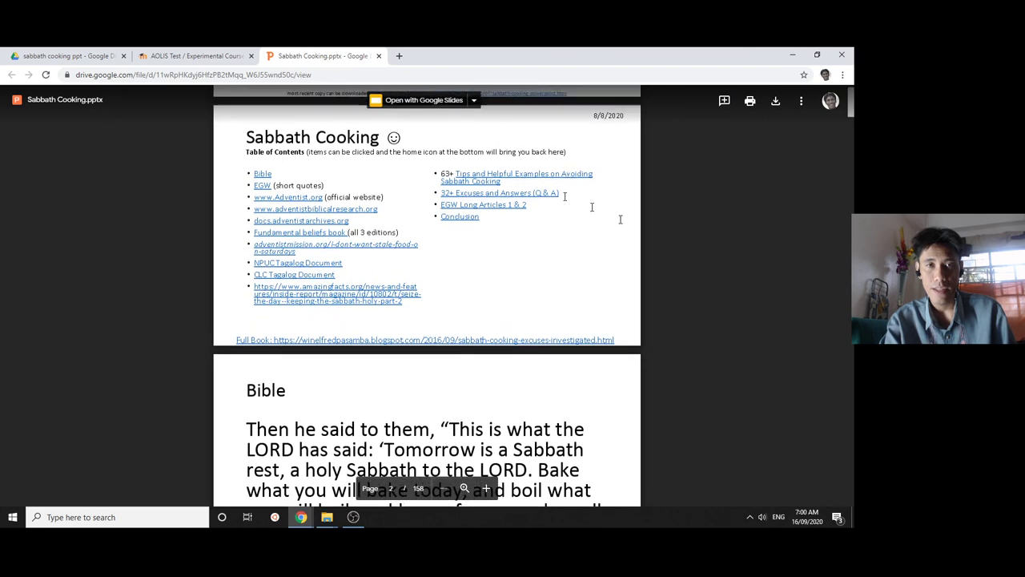
scroll(627, 220, up, 2)
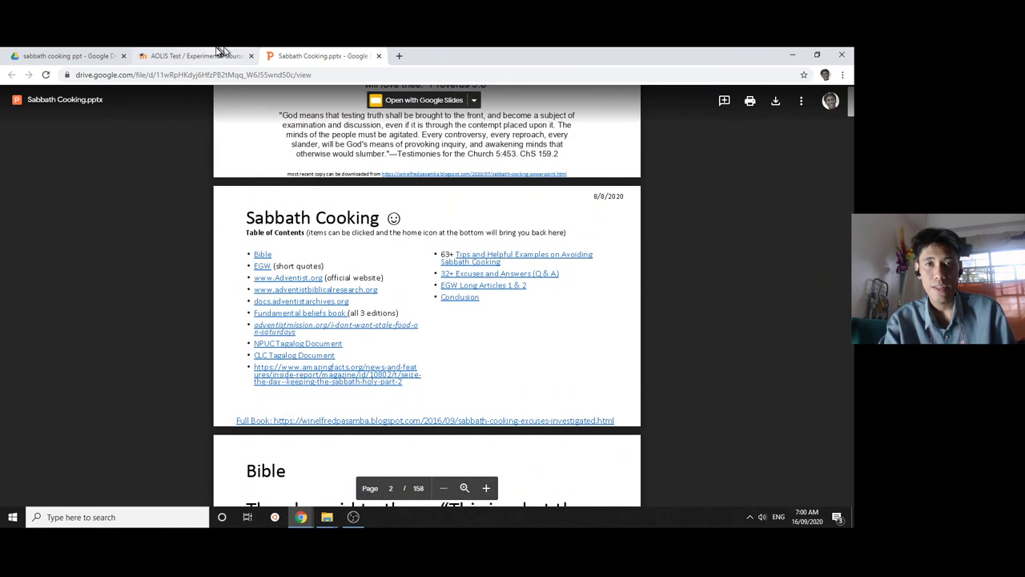
Step: Reopen the presentation link to confirm Sabbath Cooking.pptx loads, then close its Drive tab
click(378, 55)
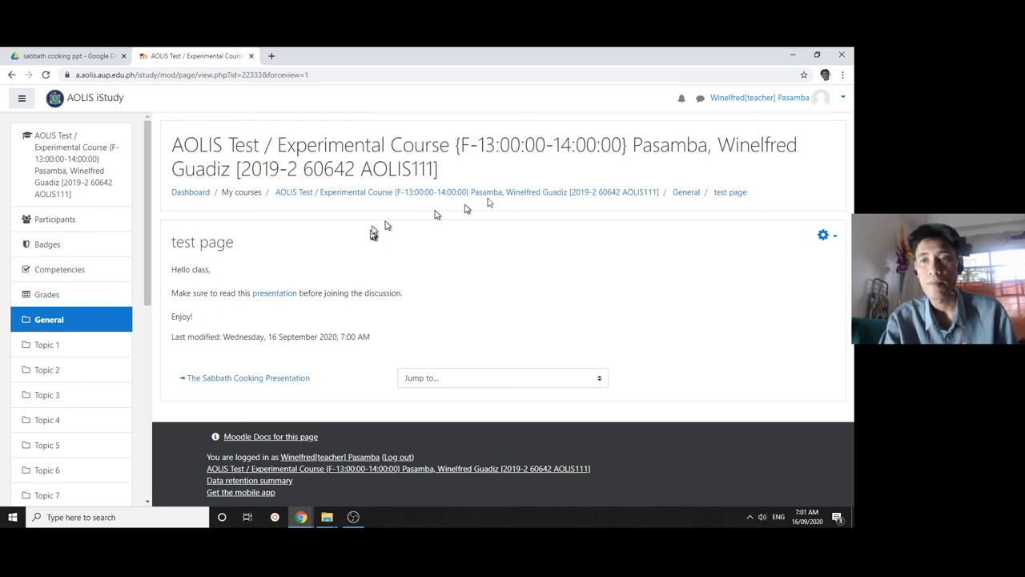
click(269, 294)
click(186, 55)
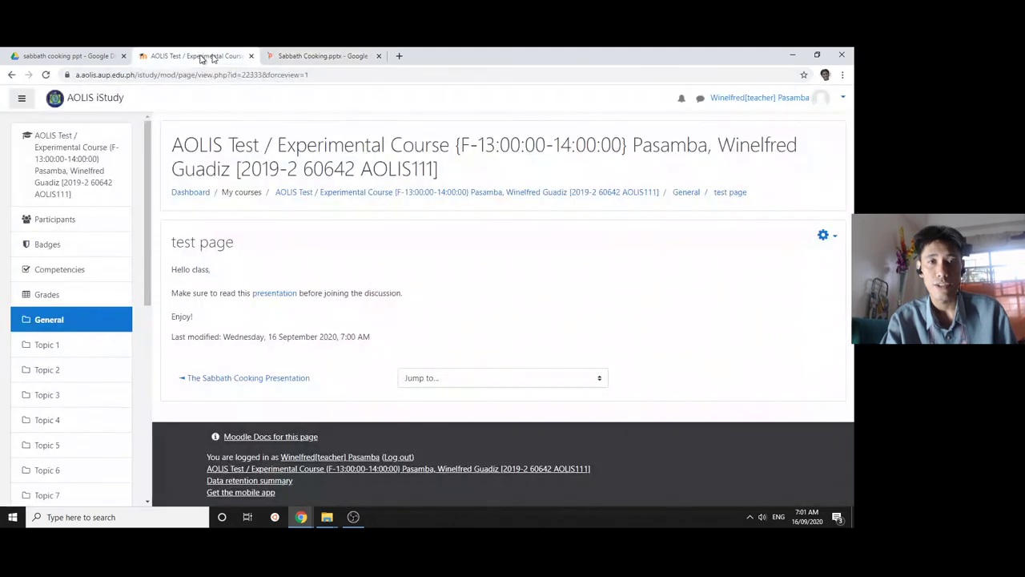
click(304, 55)
click(194, 55)
click(298, 54)
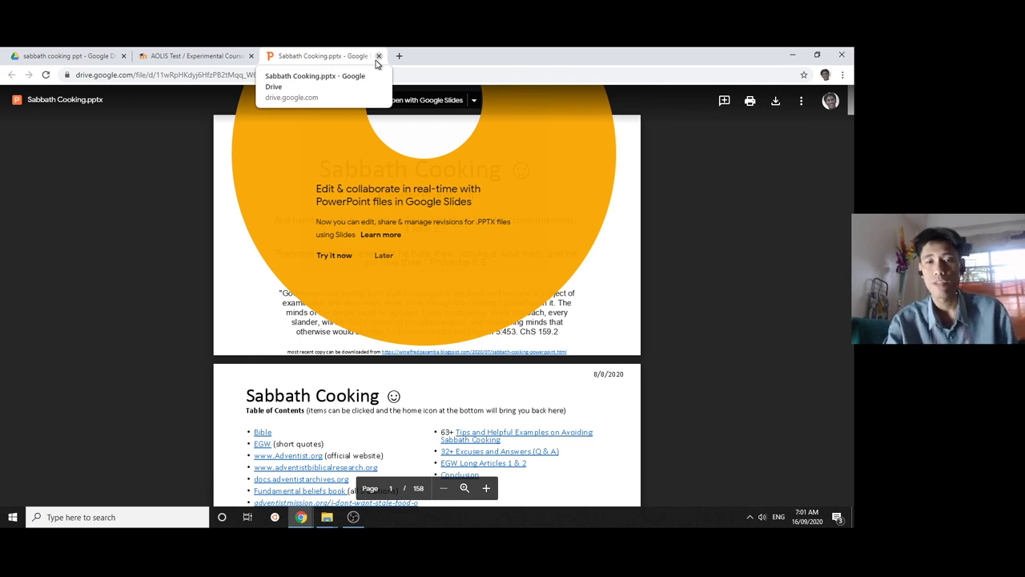
click(378, 56)
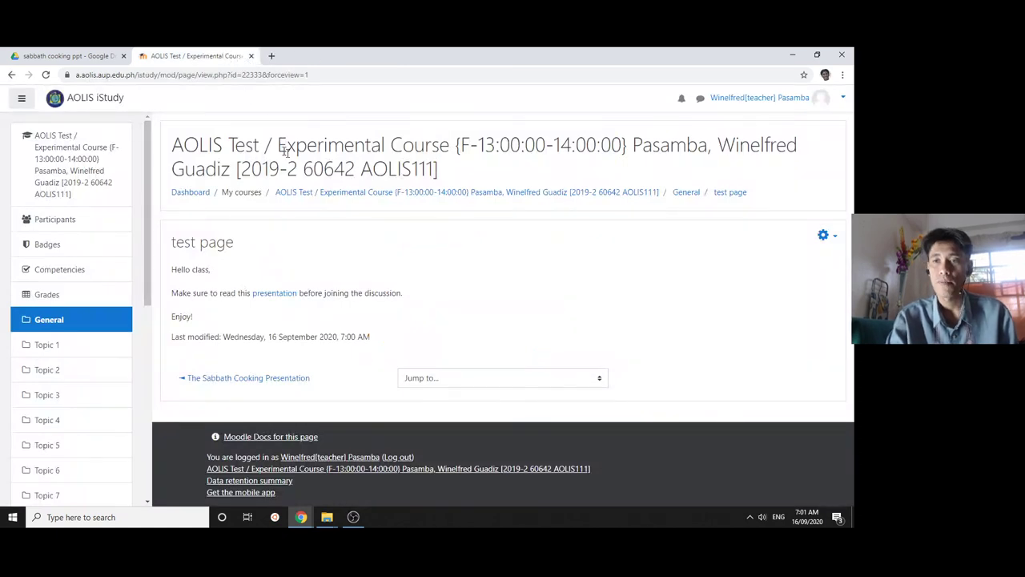